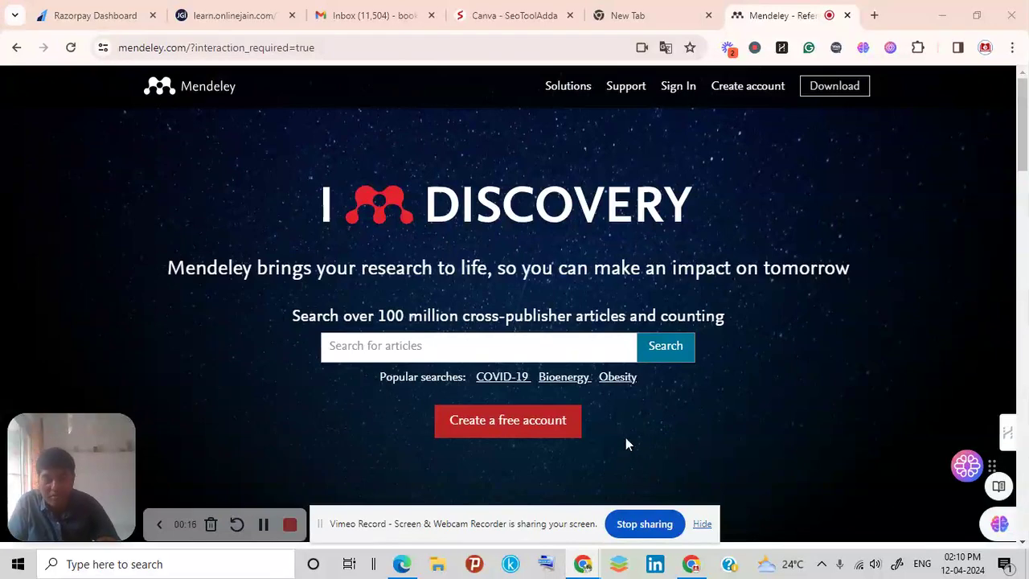
Search Mendeley's article catalogue for "Impact of Artificial Intelligence"
click(549, 345)
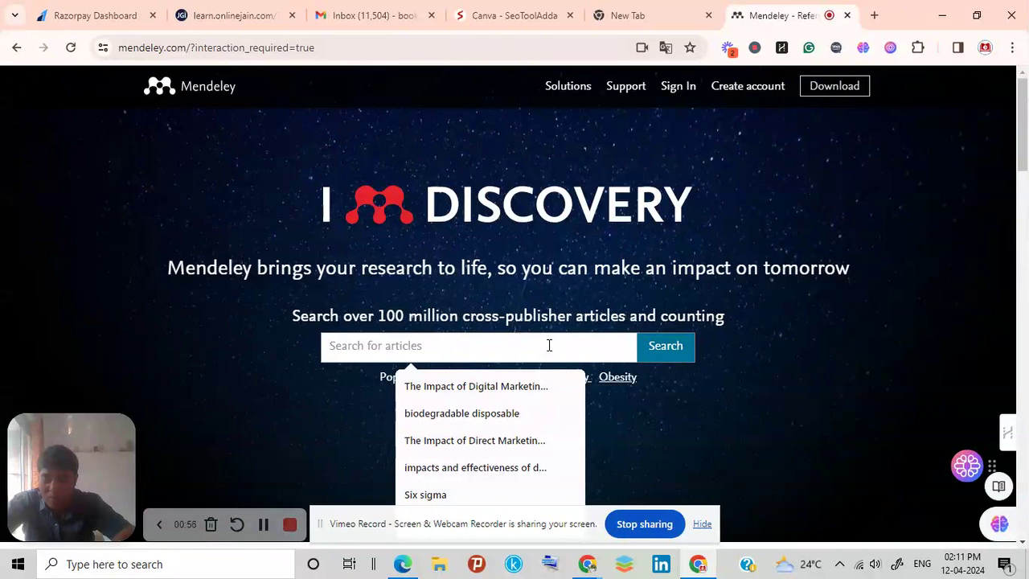
text(i)
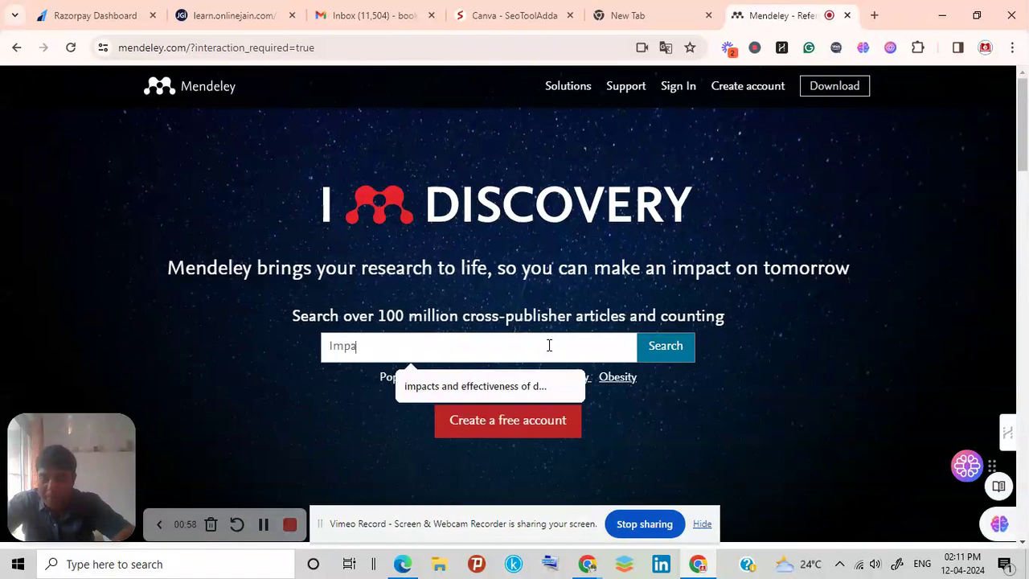
text(mpact of A)
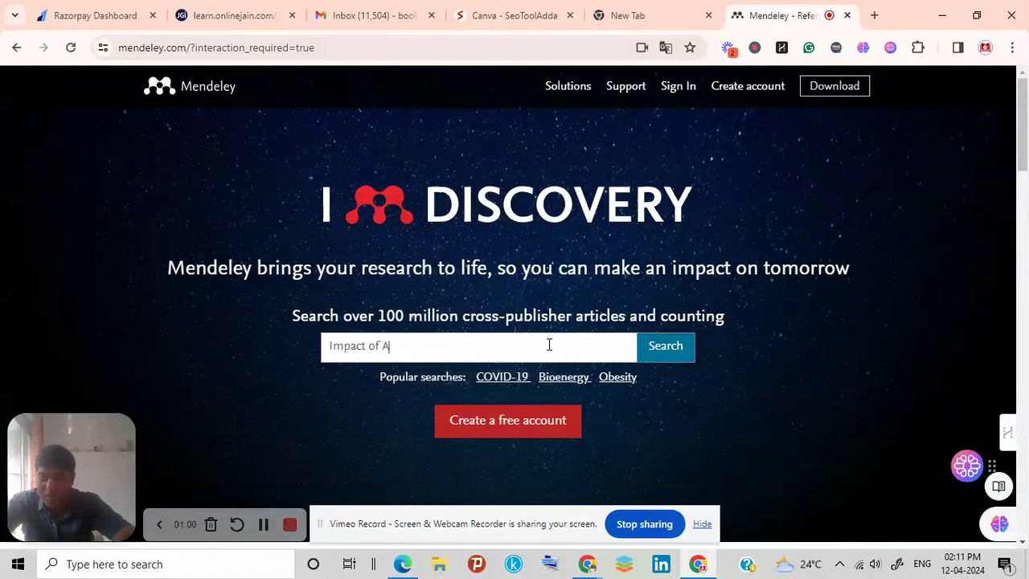
text(rtificial Intel)
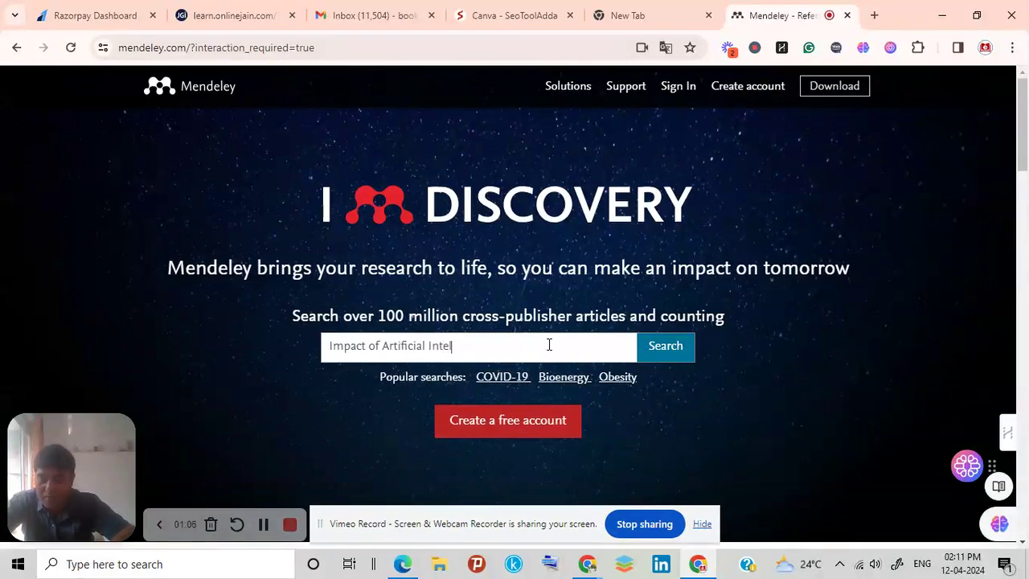
text(ligence)
key(Return)
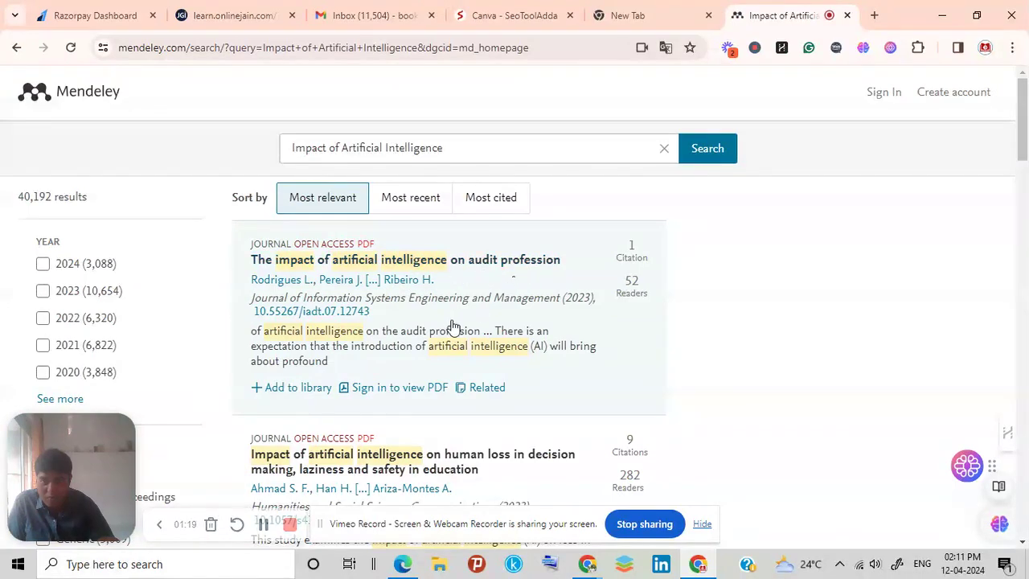
Look through the list of matching articles, checking their titles, journals, abstracts and full-text options
scroll(462, 261, down, 2)
scroll(498, 169, down, 1)
scroll(473, 236, down, 1)
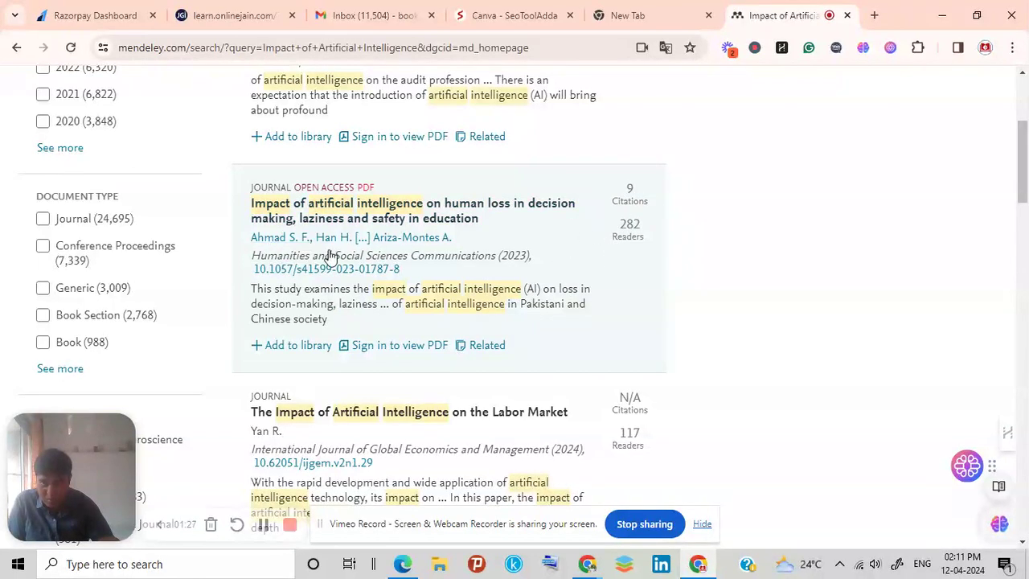
scroll(330, 257, down, 2)
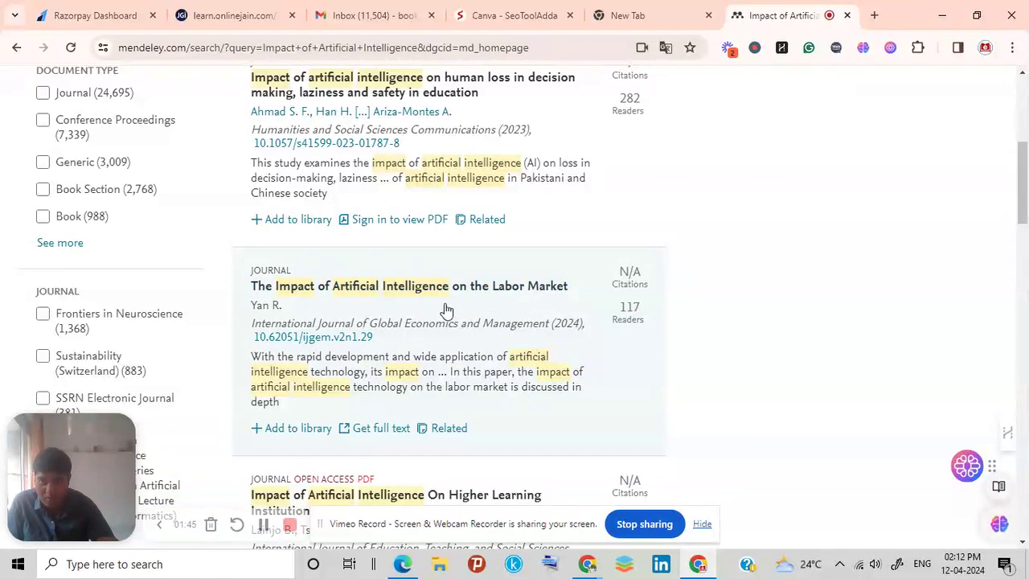
scroll(378, 338, down, 2)
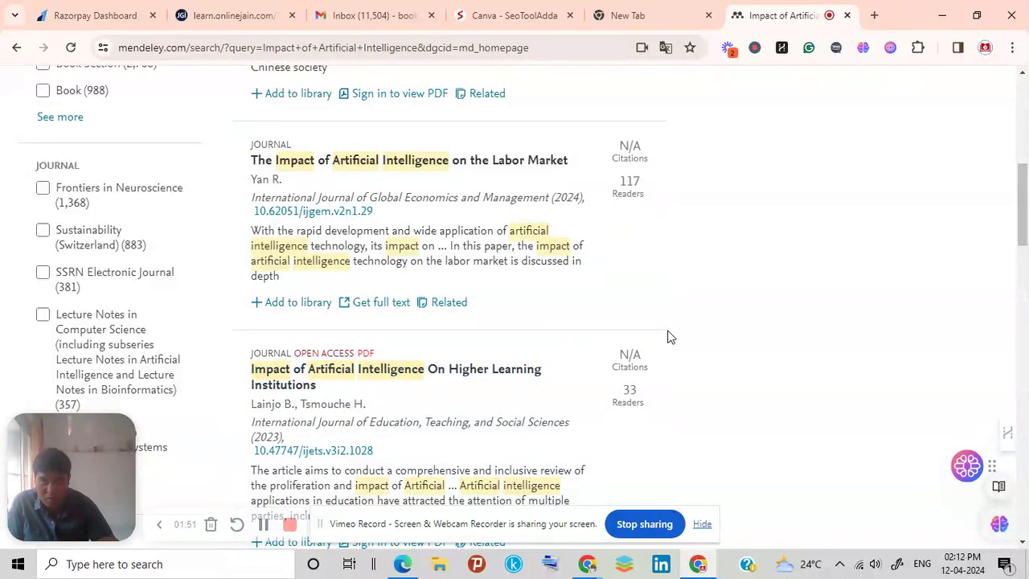
Load the harpa.ai/welcome page in a new browser tab
click(1012, 49)
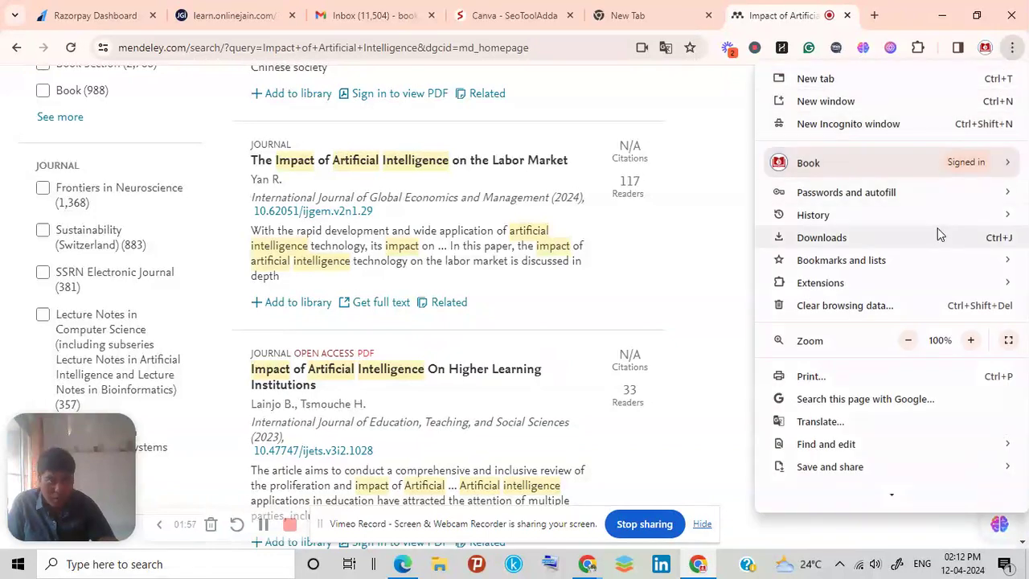
click(875, 15)
click(874, 16)
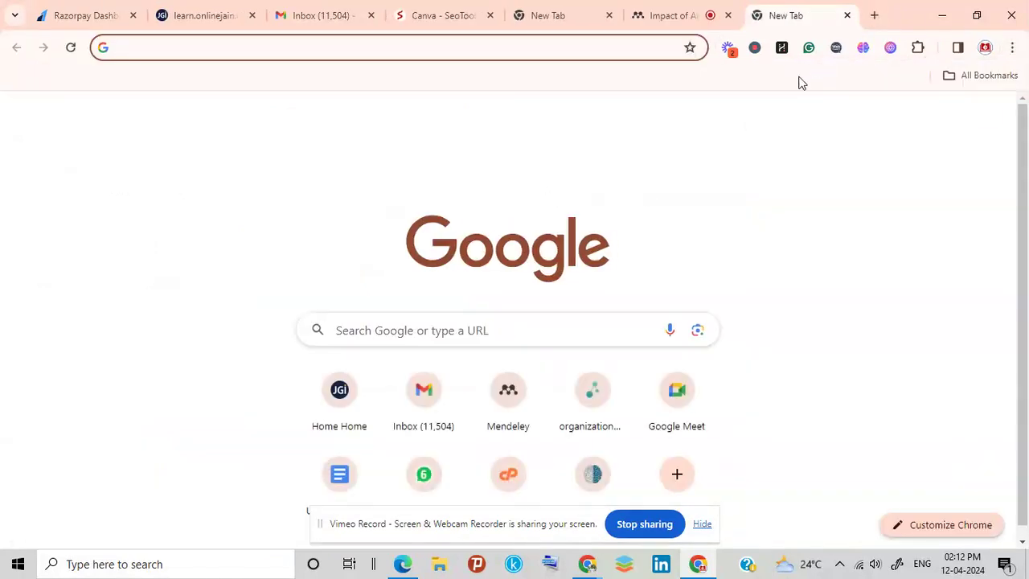
text(harpa.ai/welcome)
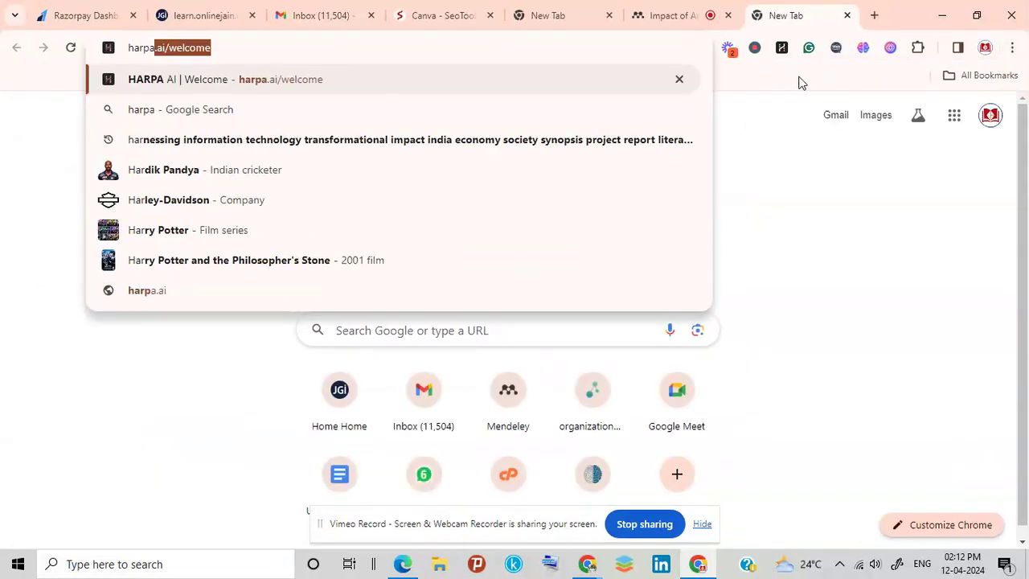
key(Return)
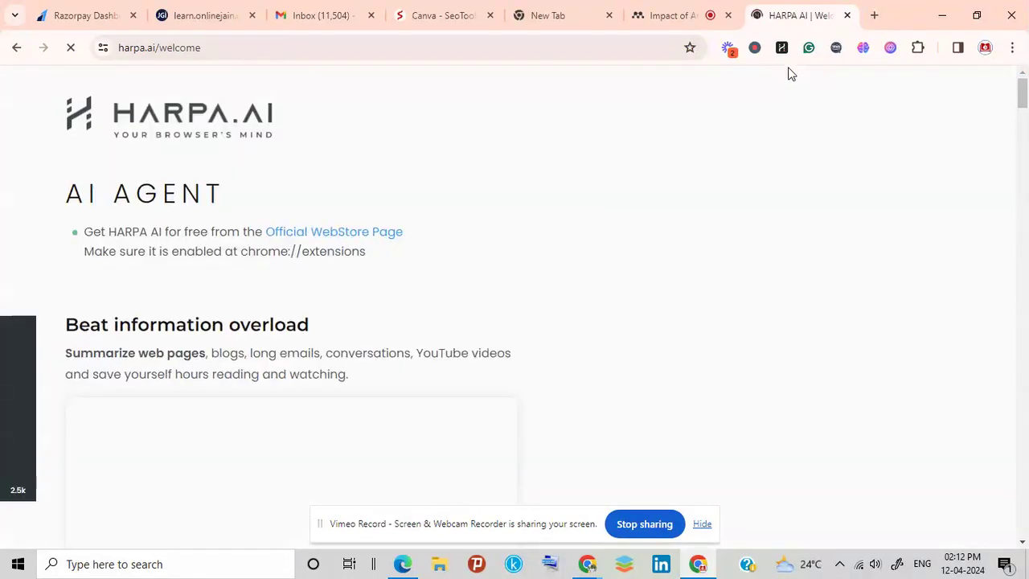
Look through the HARPA AI welcome page to examine its feature descriptions and usage examples
scroll(482, 218, down, 3)
scroll(478, 218, down, 15)
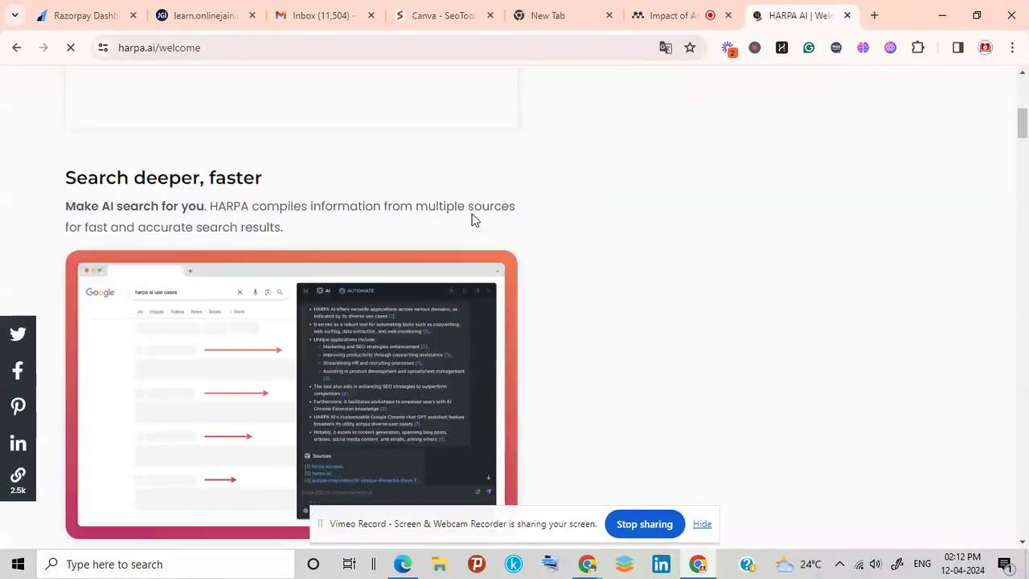
scroll(473, 219, down, 15)
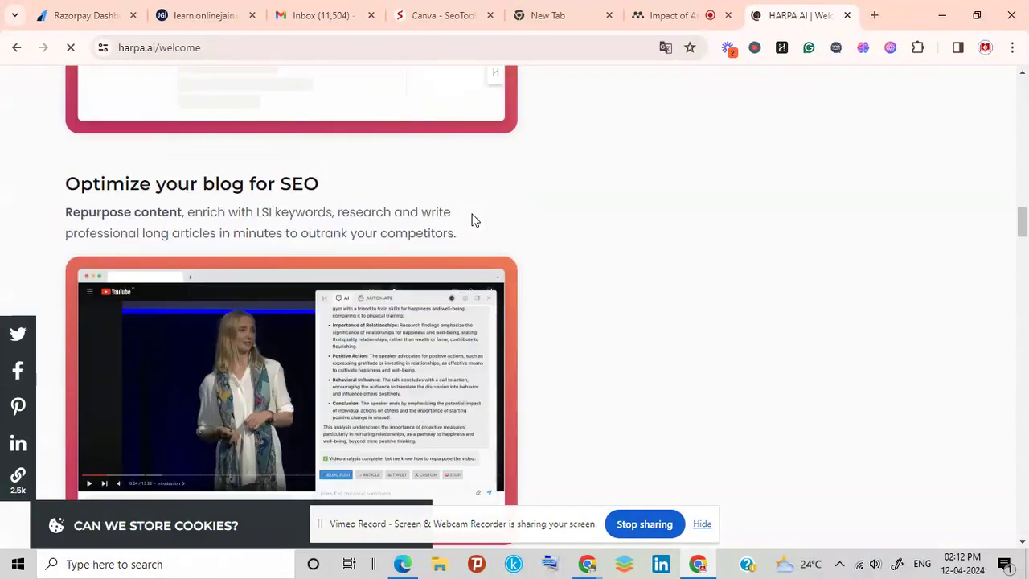
scroll(482, 217, down, 8)
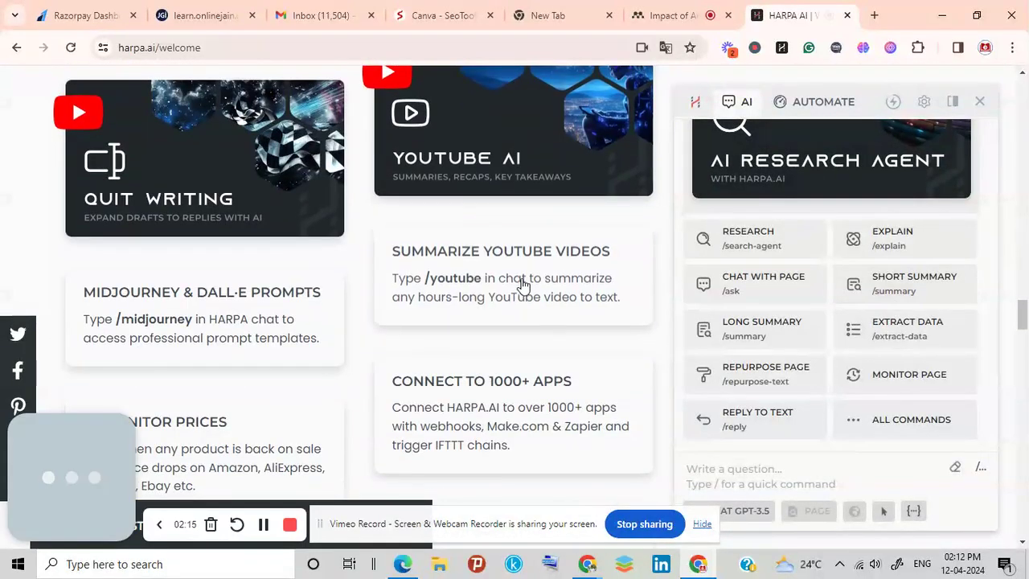
scroll(459, 301, down, 8)
scroll(459, 298, up, 8)
scroll(458, 291, up, 15)
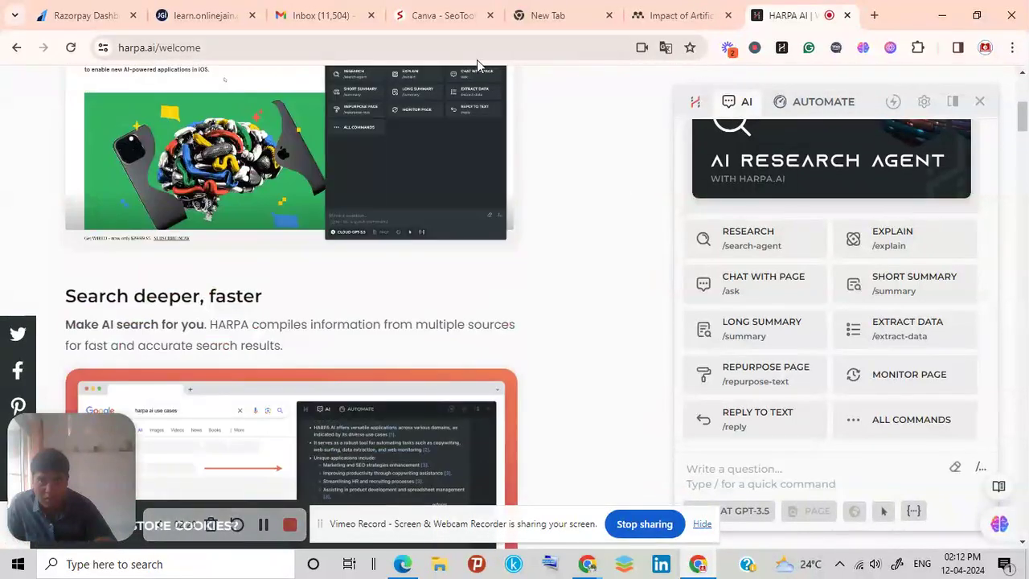
click(420, 50)
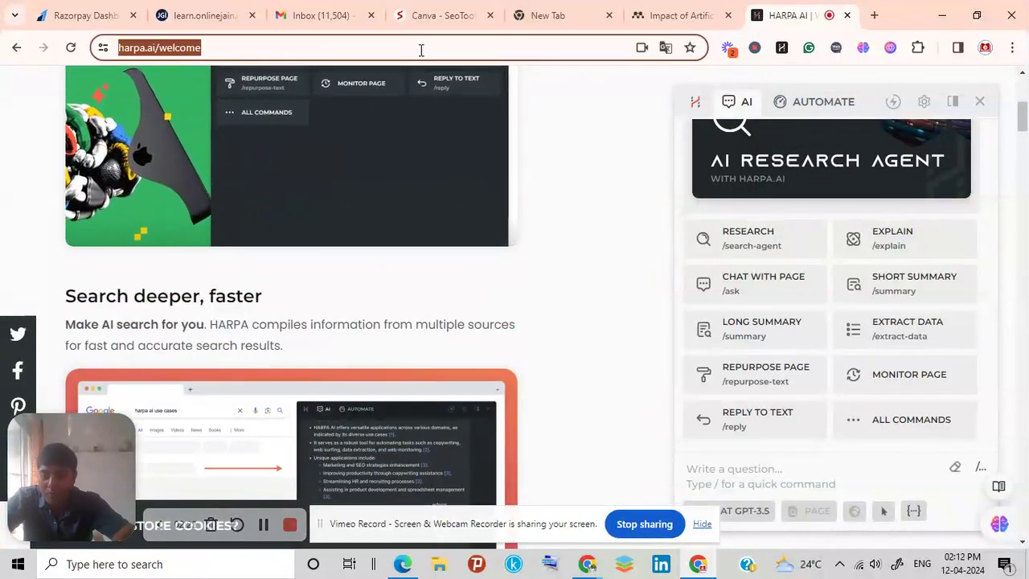
text(w)
key(BackSpace)
key(BackSpace)
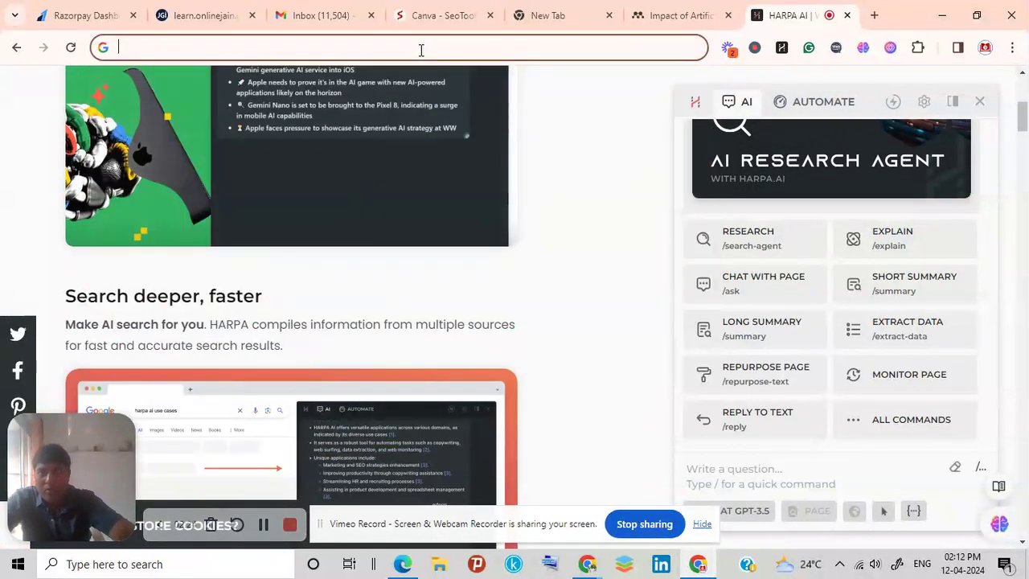
Visit the Chrome Web Store, search for "harpa" and view the HARPA AI extension's detail page
click(1012, 47)
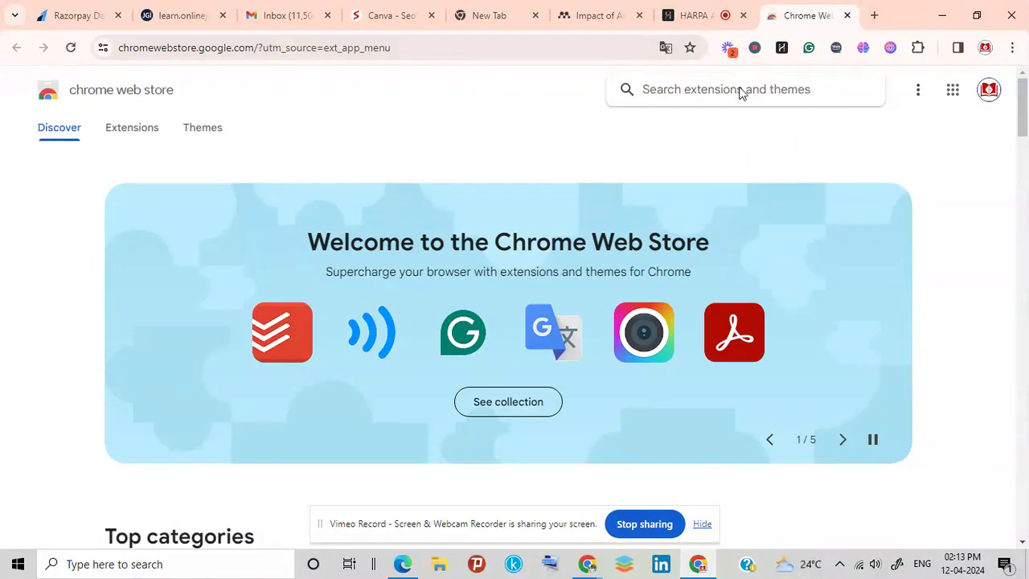
click(741, 90)
text(harpa)
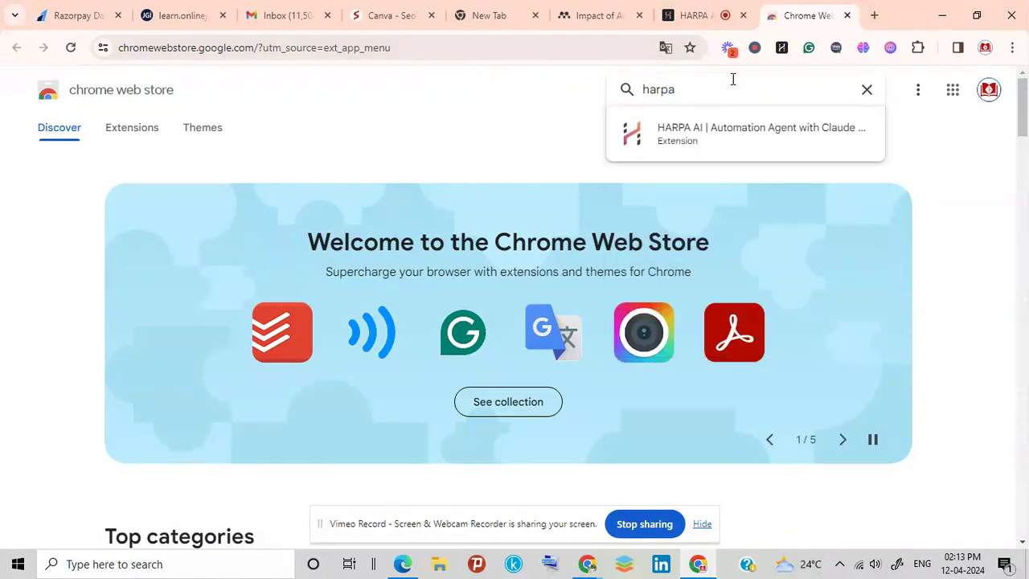
click(734, 138)
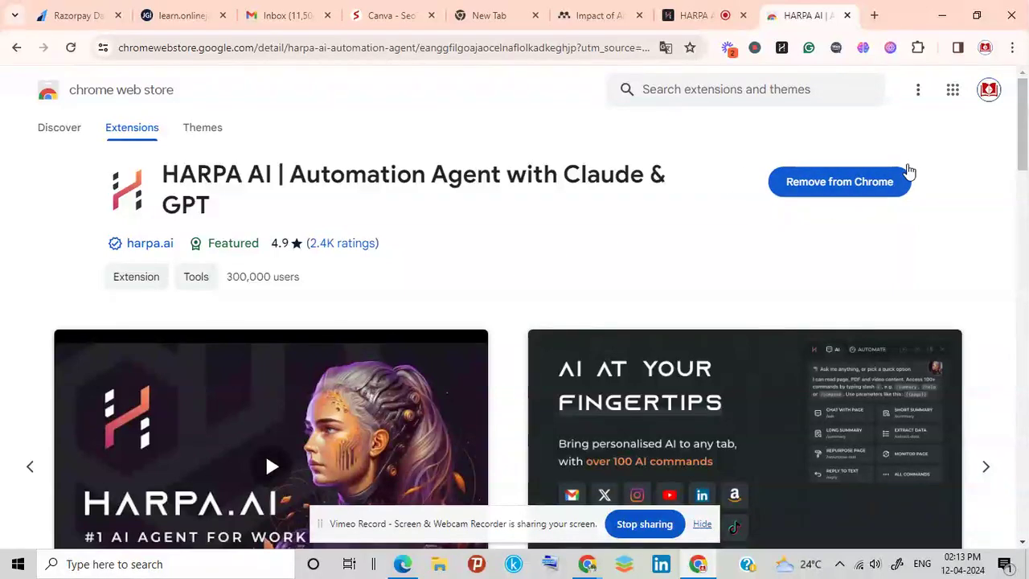
Close the Chrome Web Store and HARPA welcome tabs, and bring up the HARPA assistant over the Mendeley article results
click(847, 17)
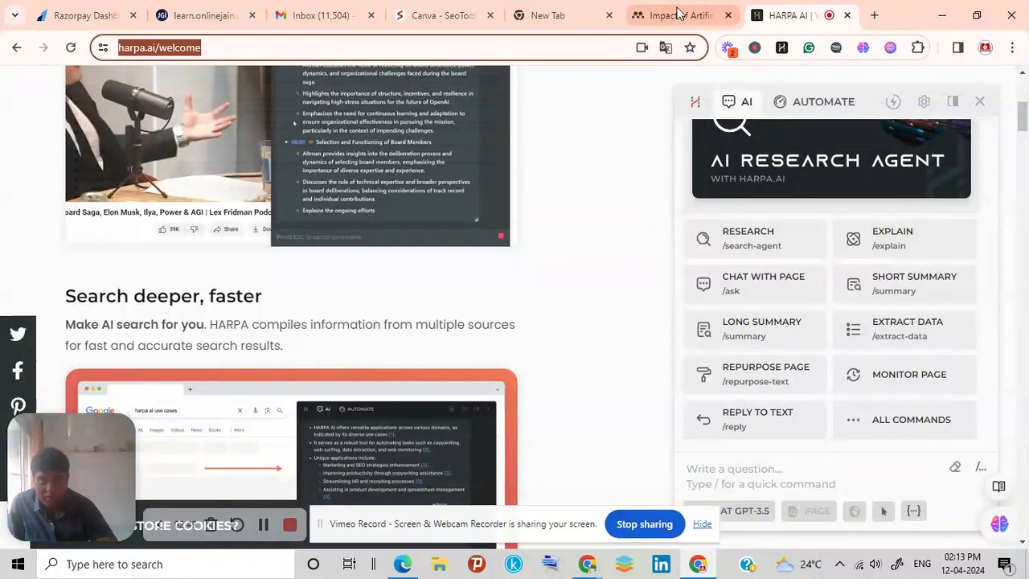
click(847, 16)
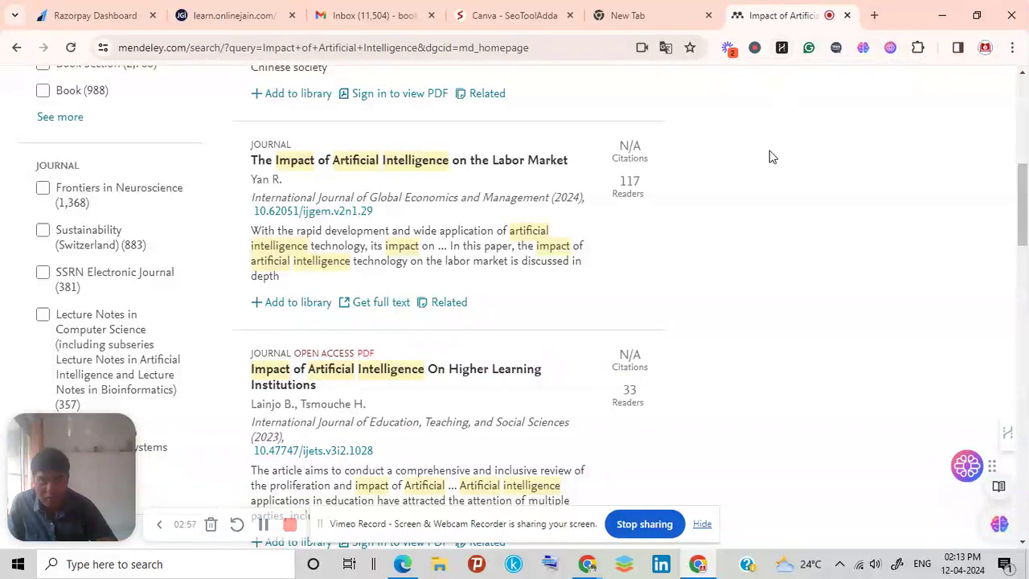
key(alt+a)
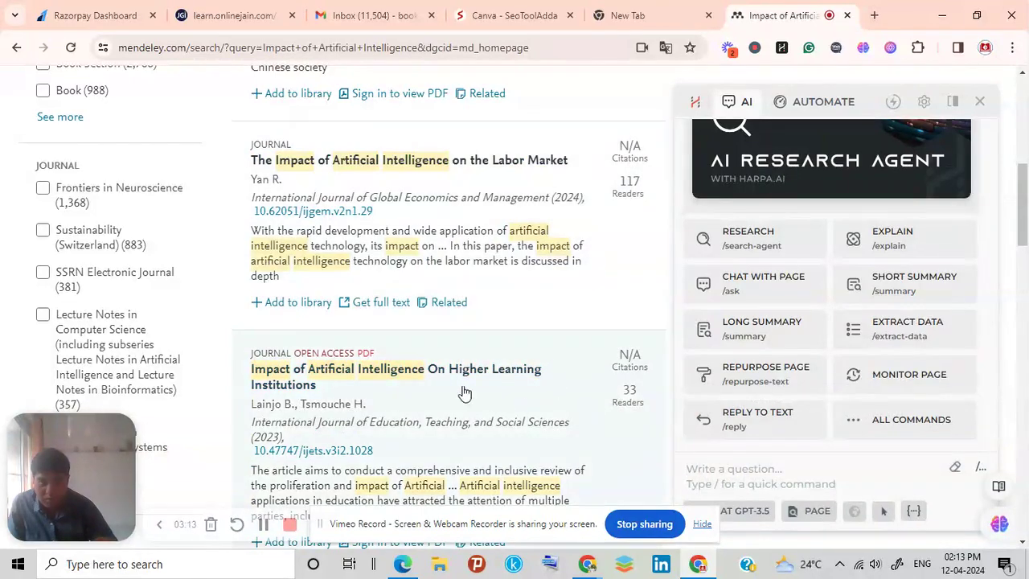
Examine HARPA's available AI connections, including Chat GPT-3.5, Gemini and Claude AI, then return to the chat prompt
scroll(332, 394, down, 5)
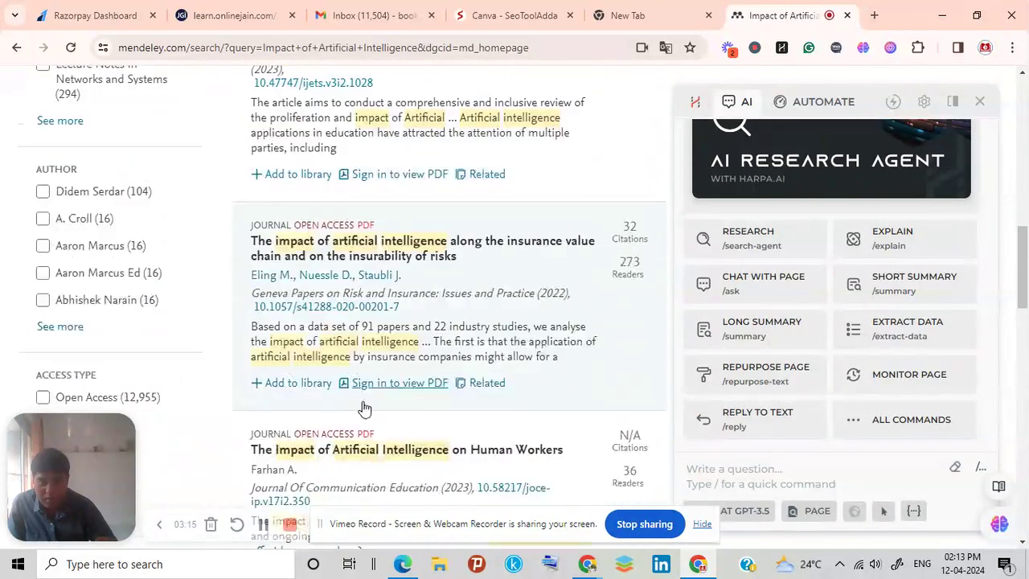
scroll(361, 409, up, 3)
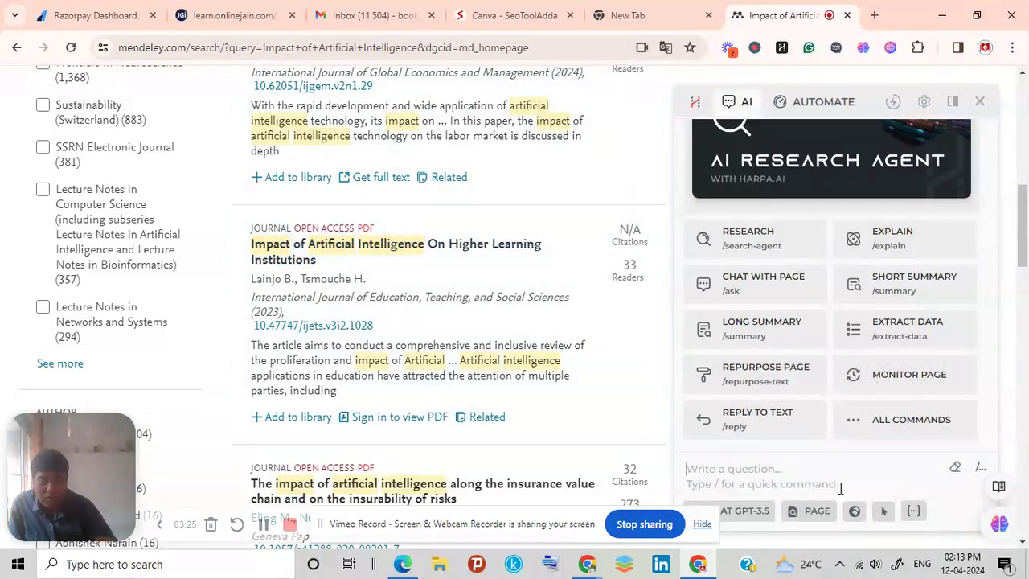
mouse_move(854, 520)
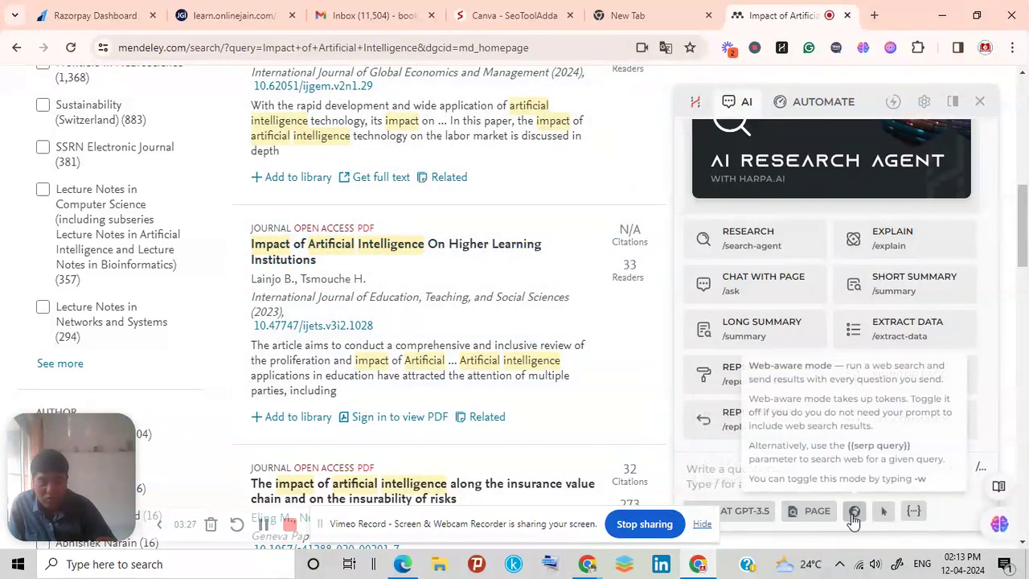
click(760, 518)
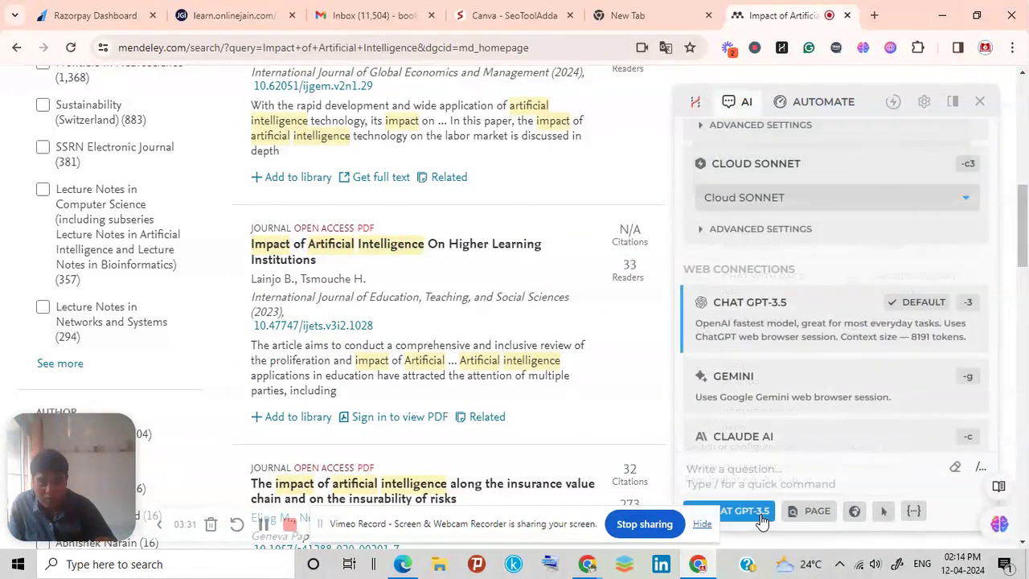
scroll(794, 333, down, 2)
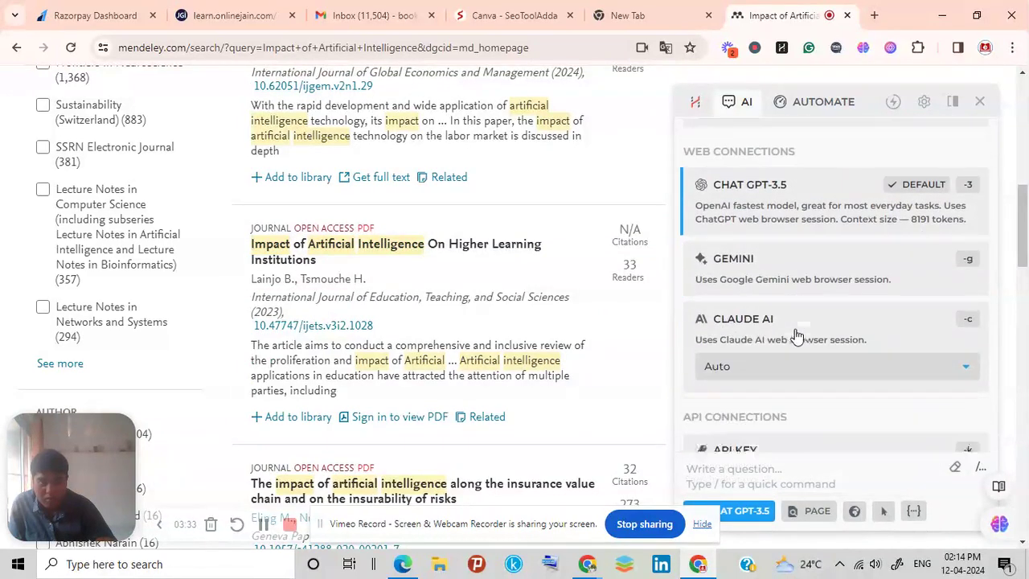
click(773, 318)
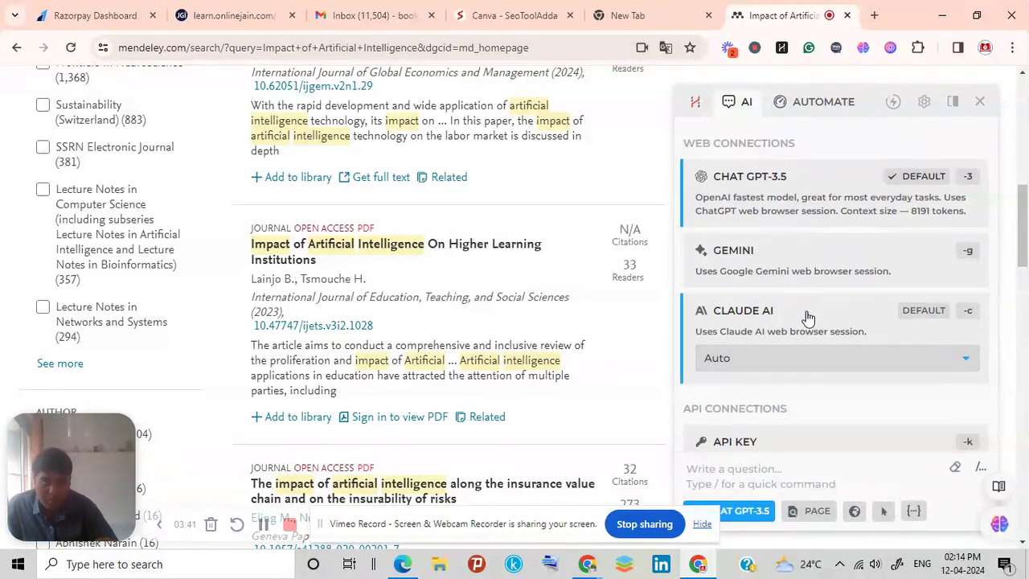
click(762, 514)
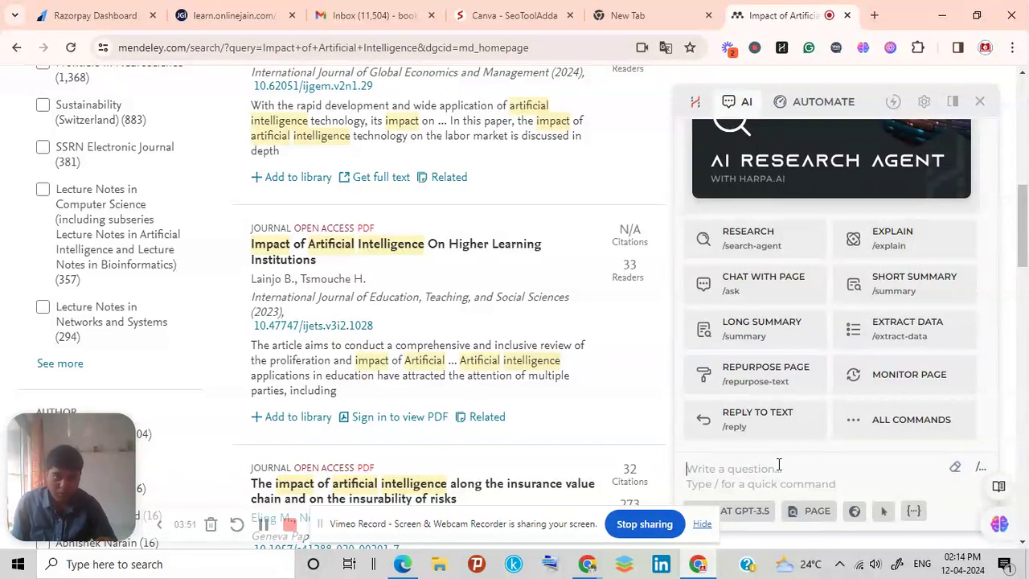
Submit to HARPA the prompt: Write a Literature review for the research topic "The impact of Artificial Intelligence on a firm's marketing strategy" in 800 words
click(778, 465)
text(Wr)
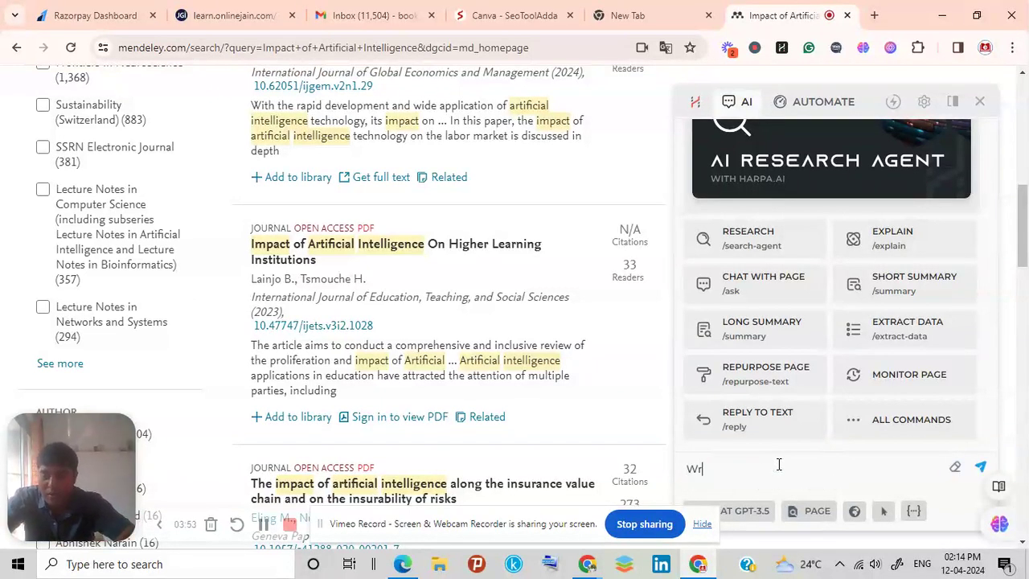
text(ite a L)
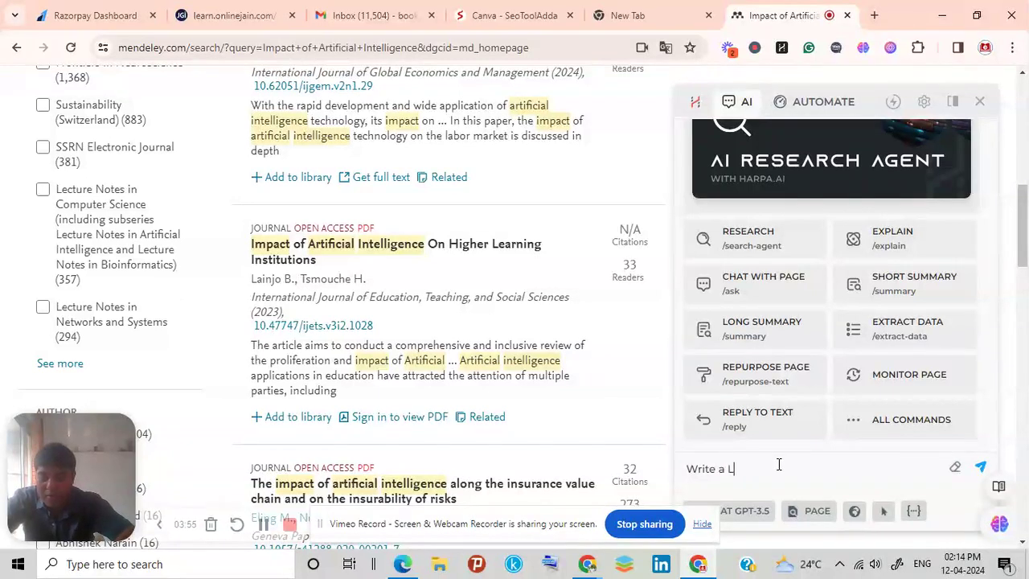
text(iterature review for )
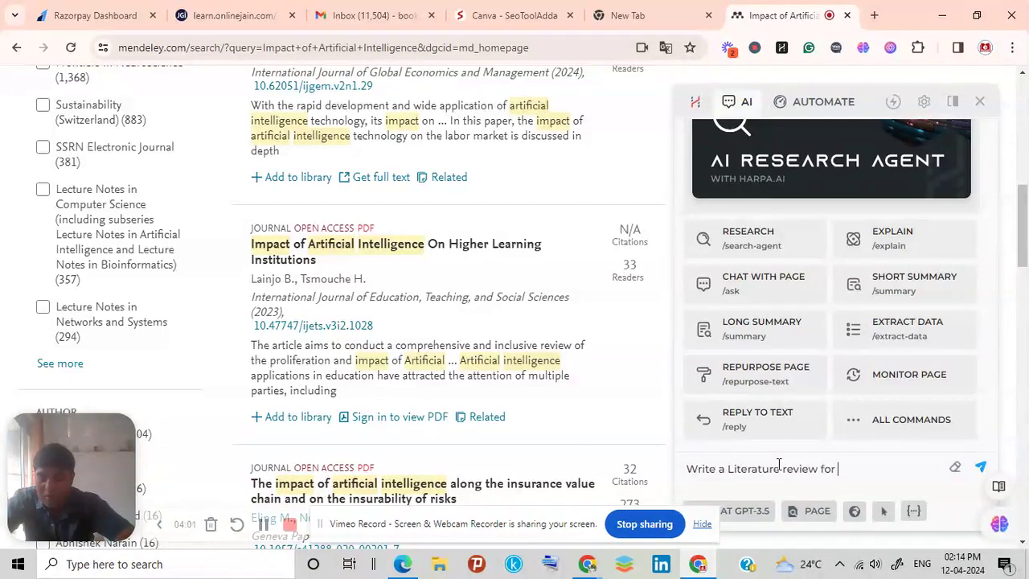
text(the research top)
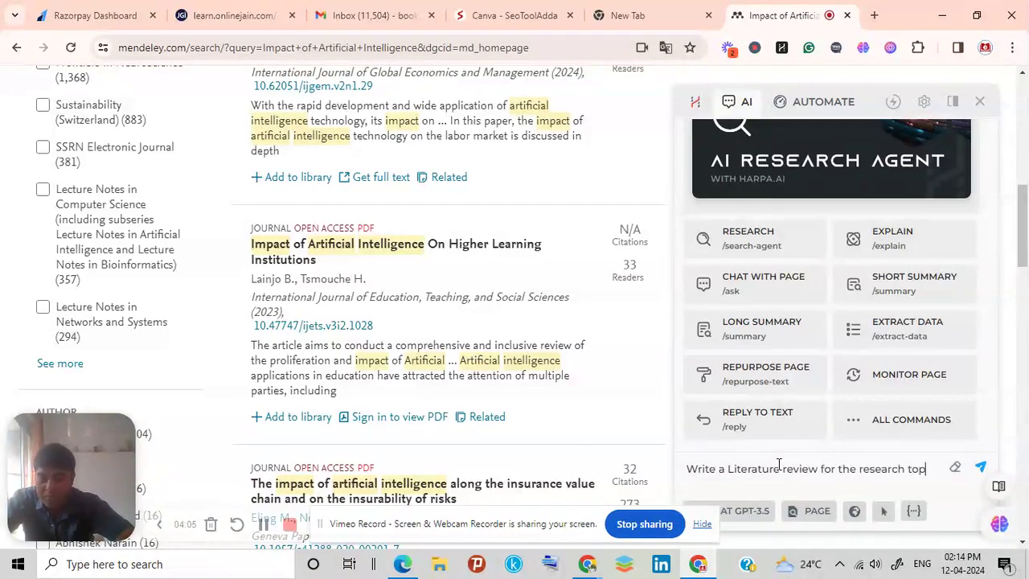
text(ic)
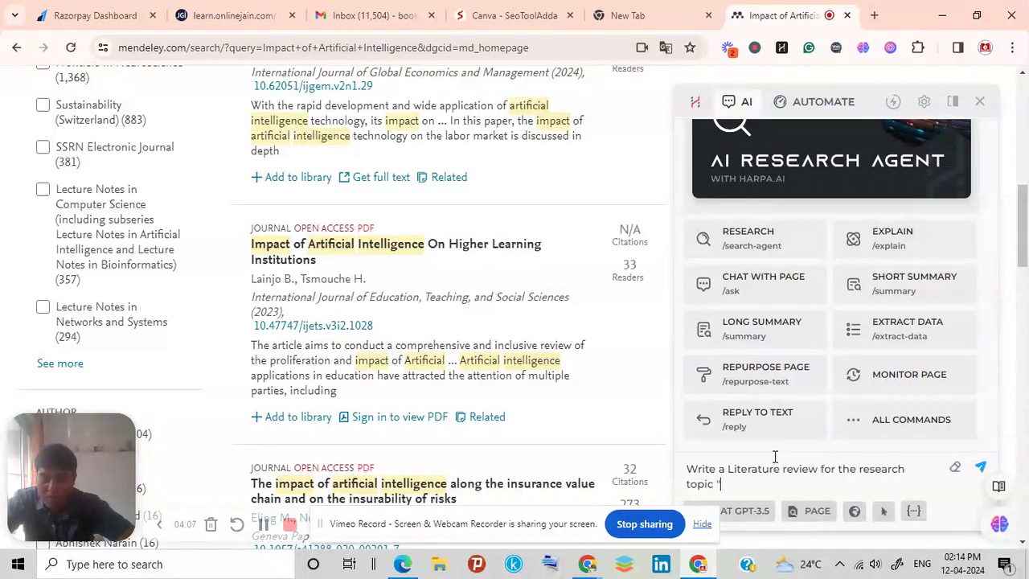
text( "The ima)
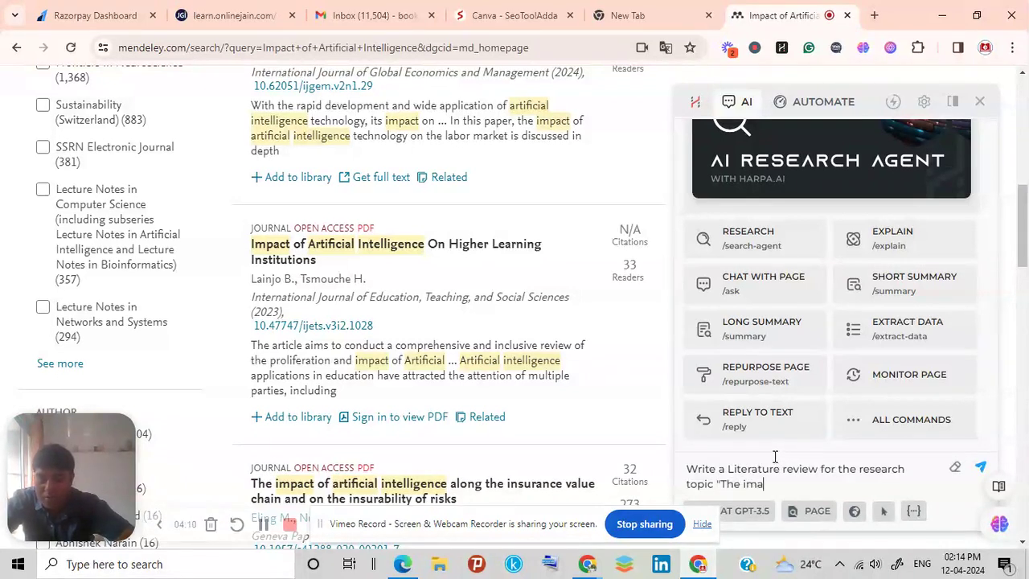
key(BackSpace)
text(pact of Arti)
text(ficial I)
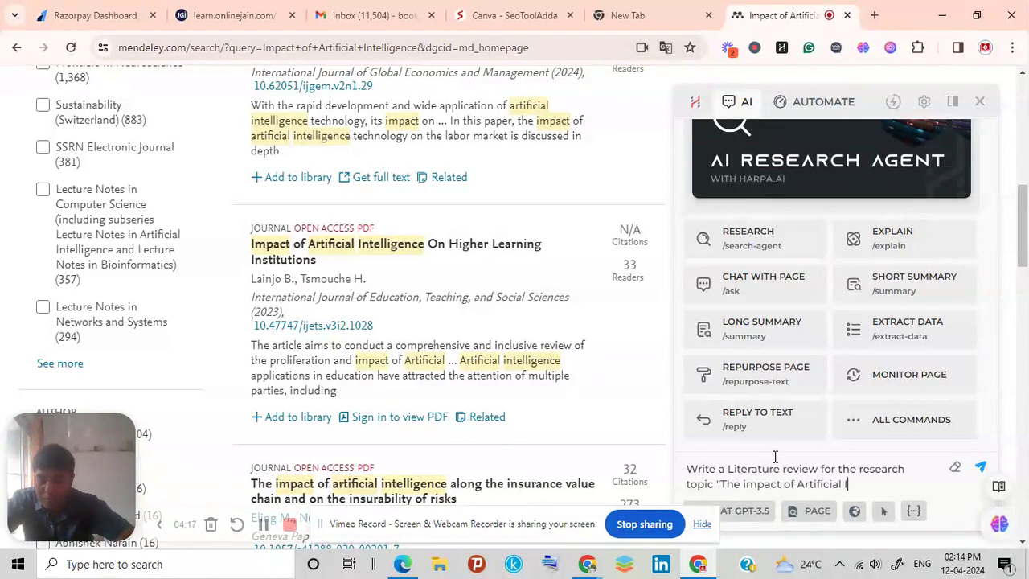
text(ntelligence on M)
key(BackSpace)
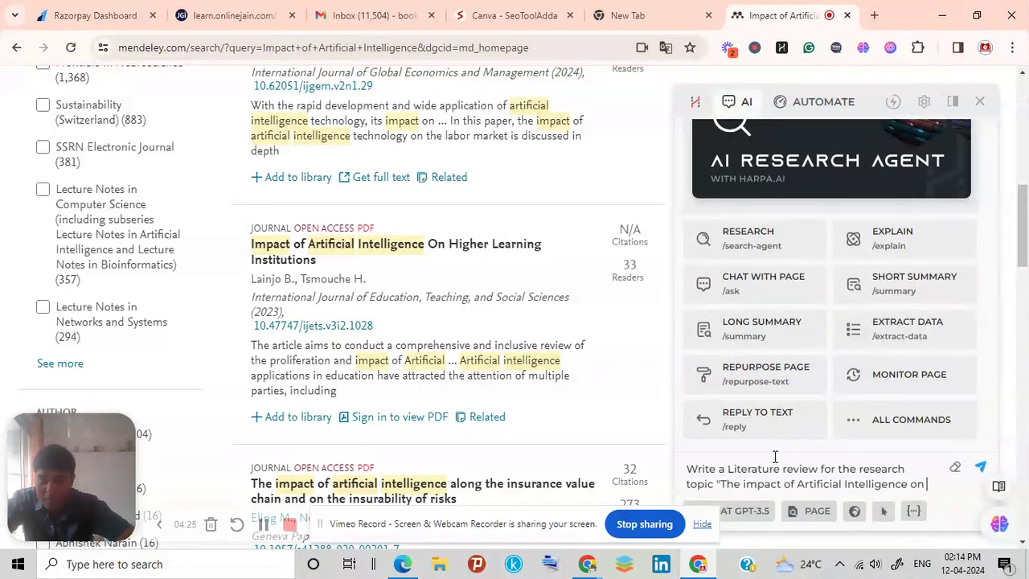
text(a fir)
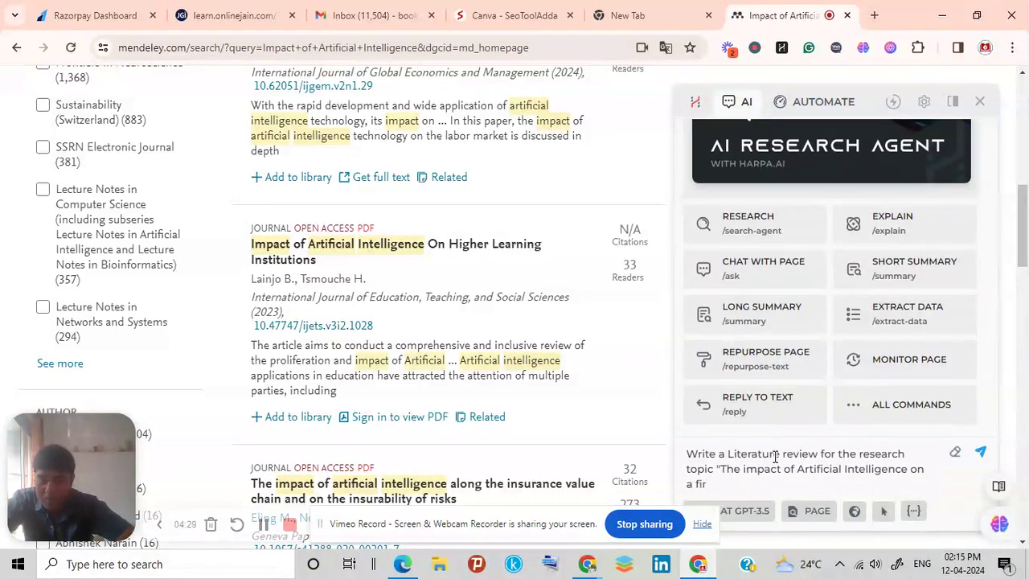
text(m's m)
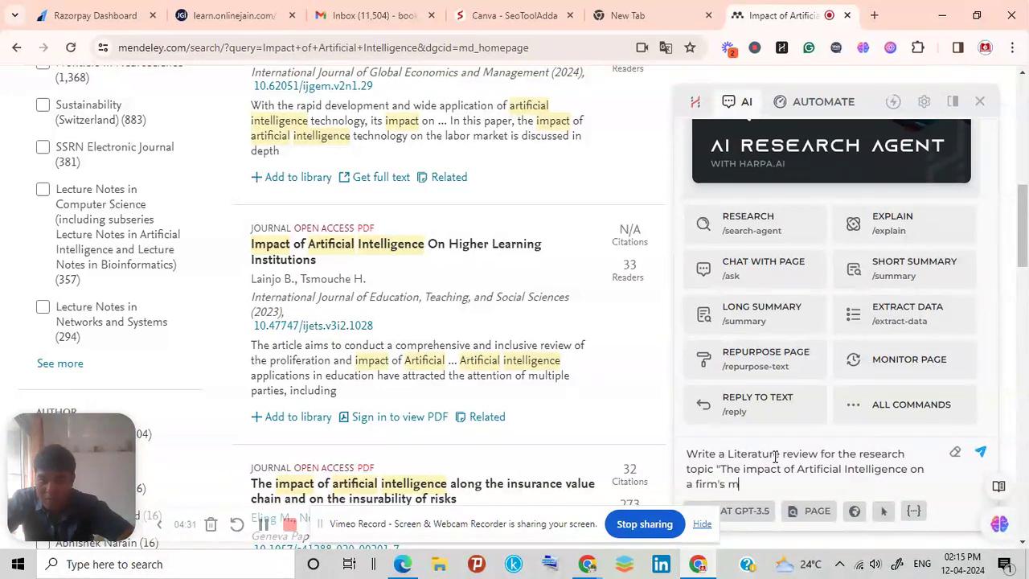
text(arketing s)
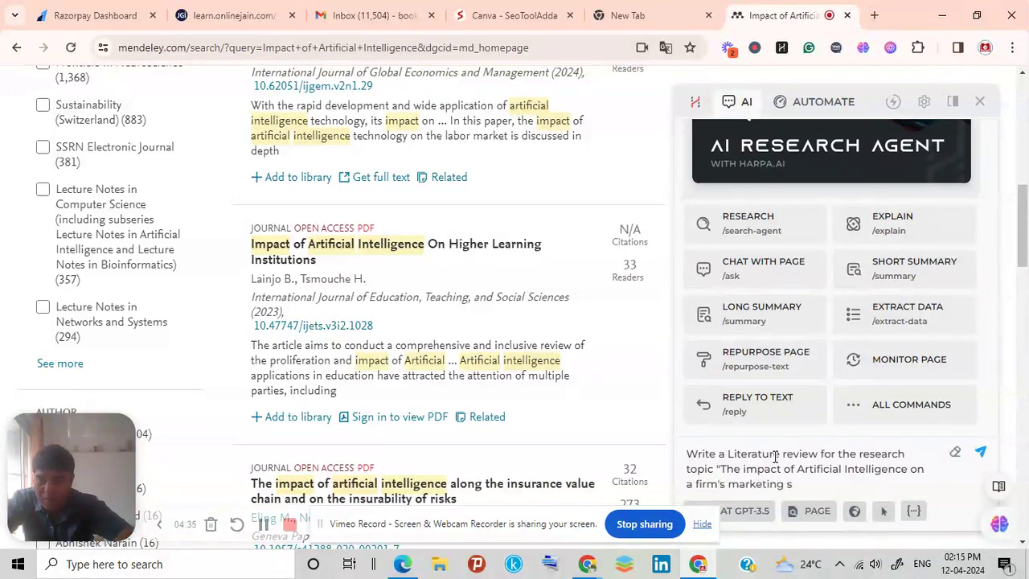
text(trate)
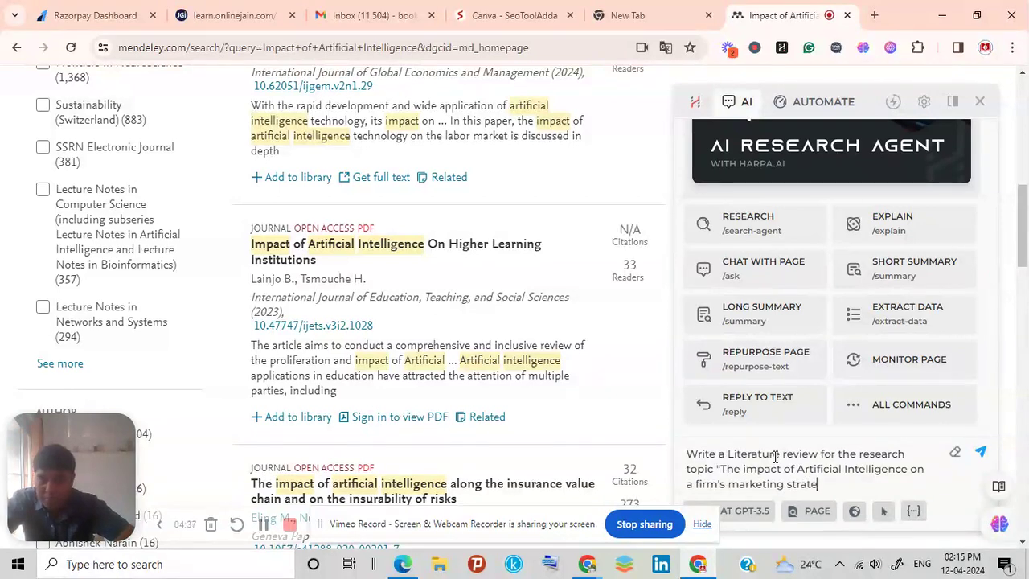
text(gy")
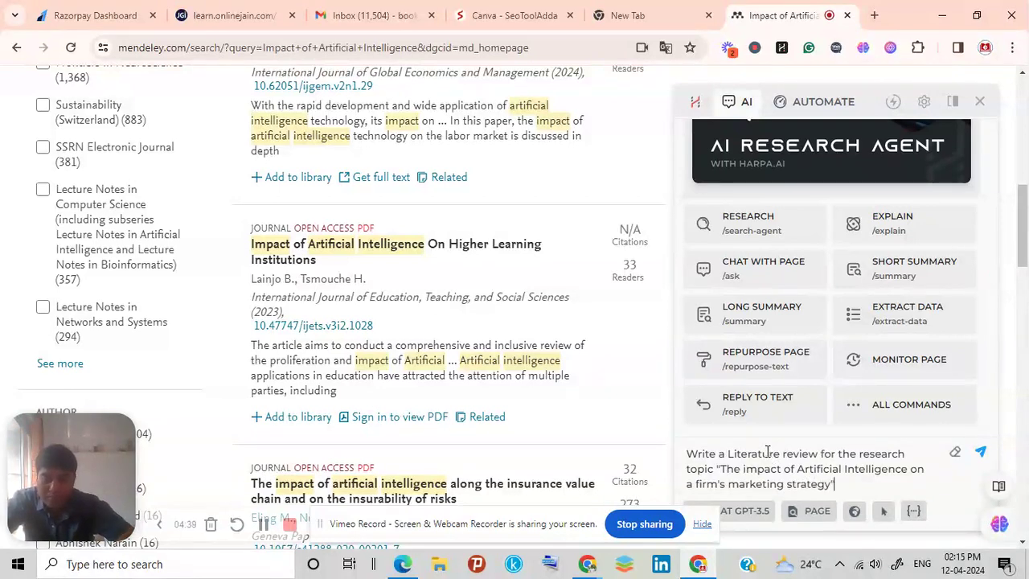
text( in)
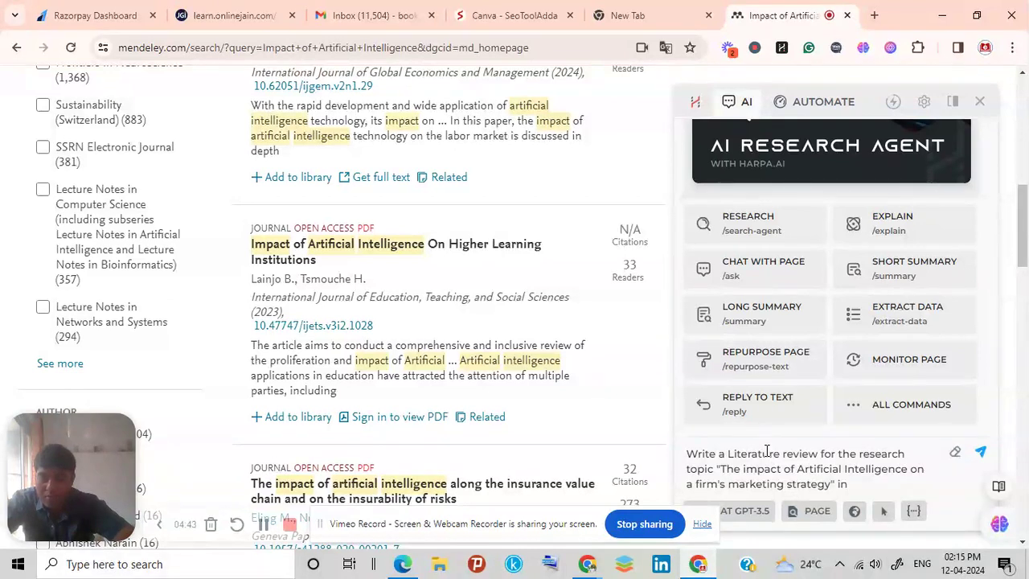
text( 800 words)
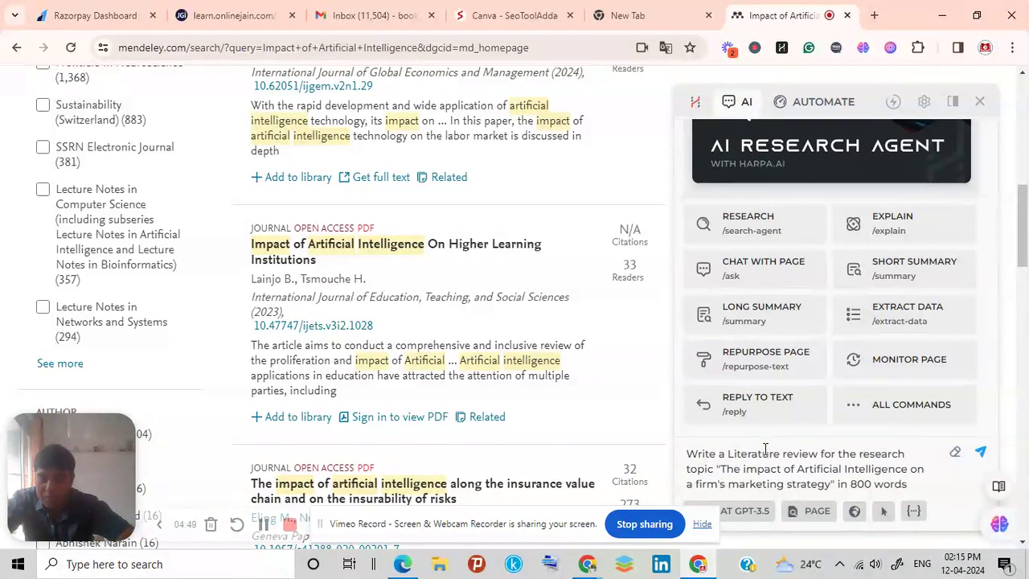
key(Return)
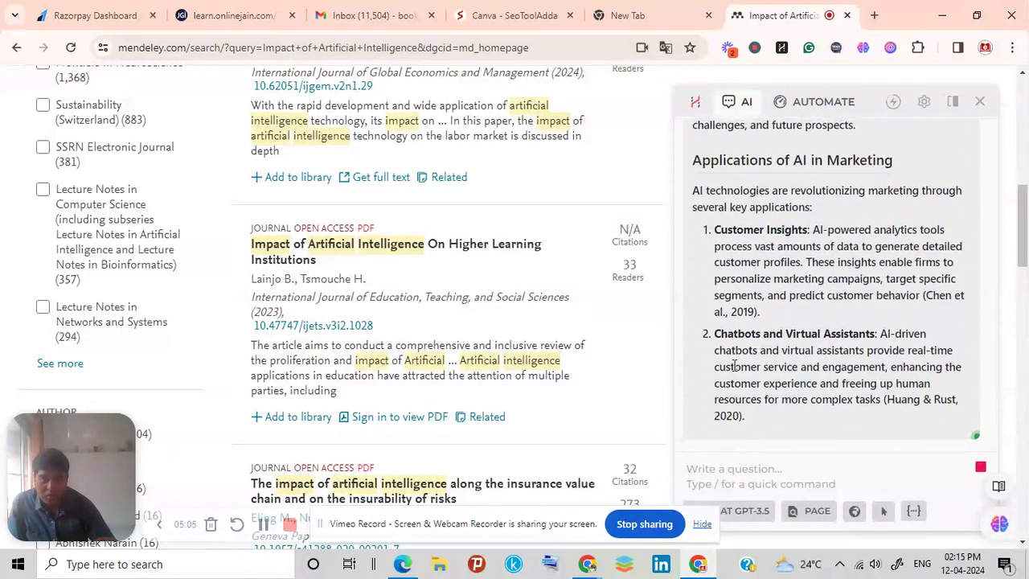
Read through HARPA's generated literature review, from its introduction and AI applications to the conclusion, to examine its structure and in-text citations
scroll(733, 334, up, 3)
scroll(734, 334, up, 3)
scroll(748, 313, down, 2)
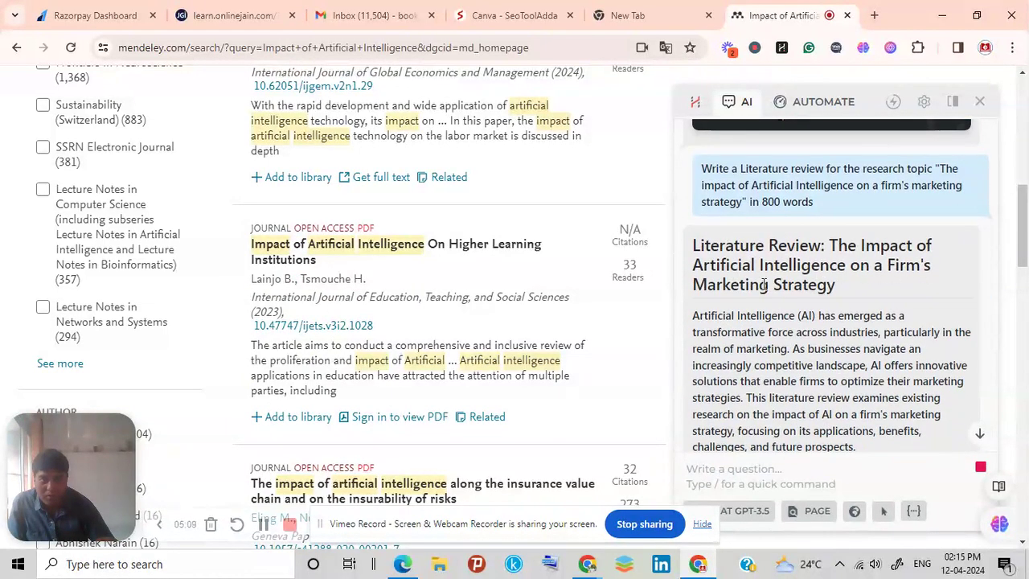
scroll(774, 304, down, 2)
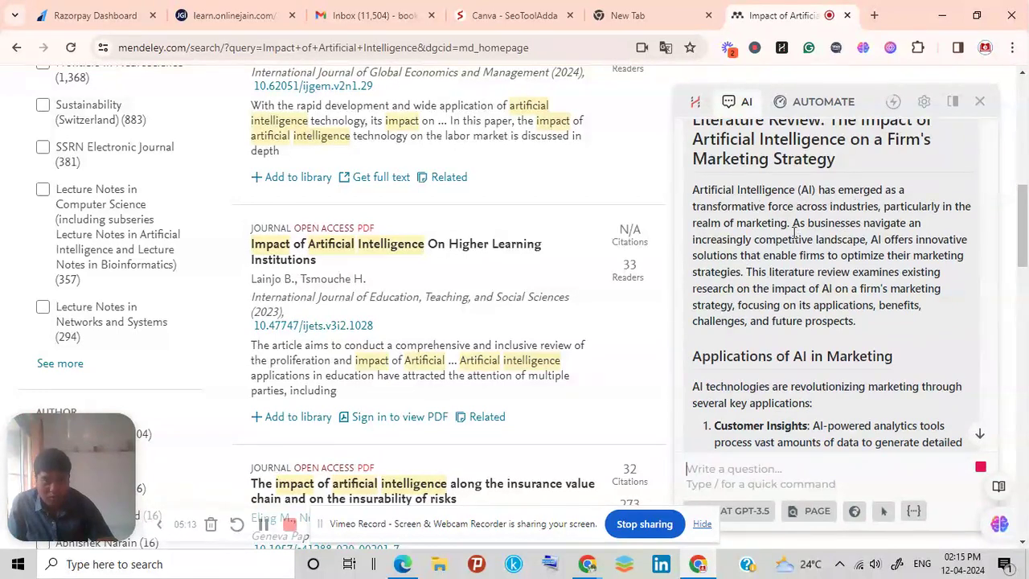
scroll(795, 232, down, 10)
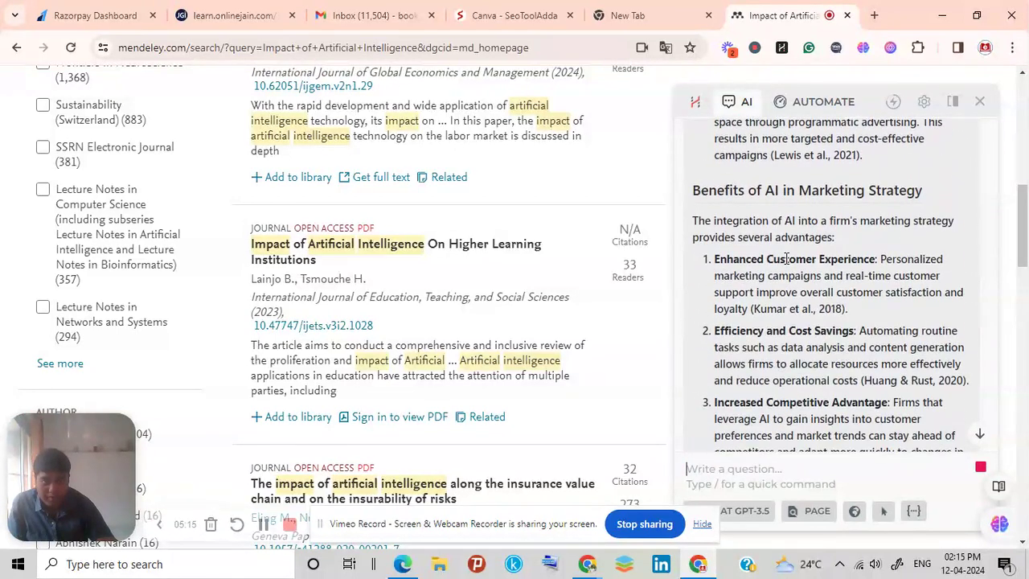
scroll(787, 258, down, 5)
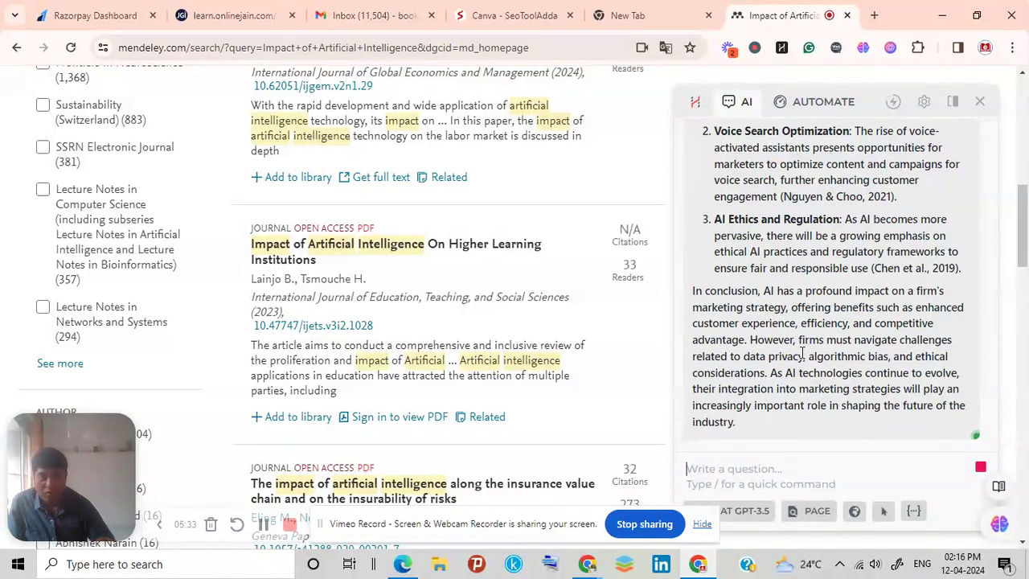
mouse_move(930, 427)
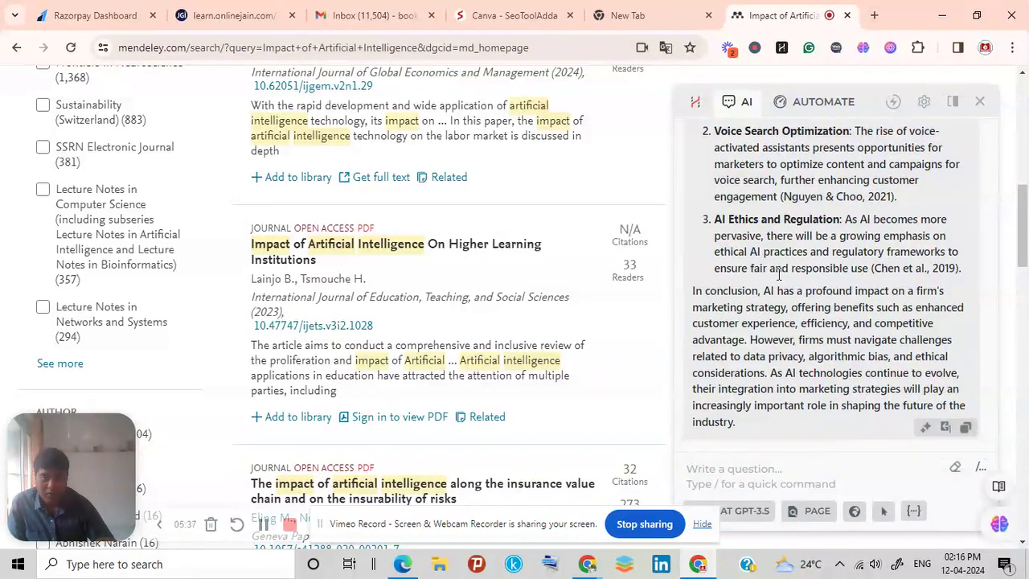
scroll(776, 277, up, 10)
scroll(776, 277, down, 10)
Create a blank Google Docs document at docs.new in a new browser tab, closing the older empty tab
click(873, 15)
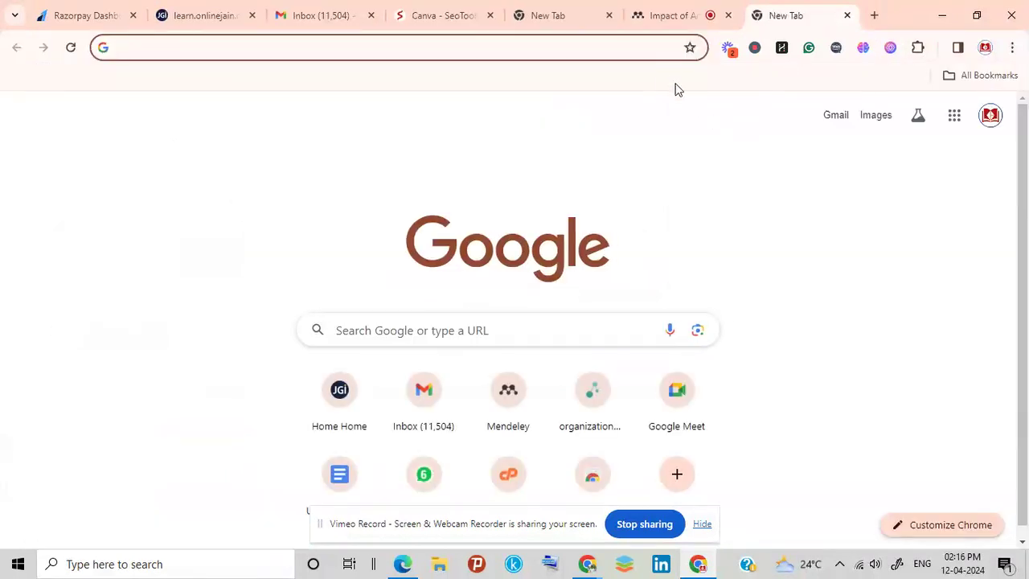
click(609, 17)
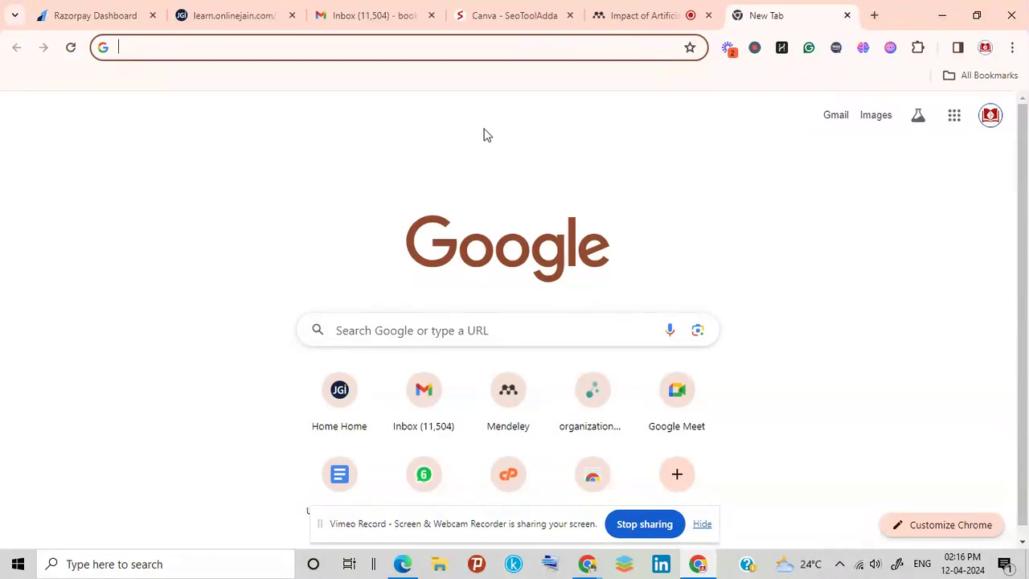
text(do)
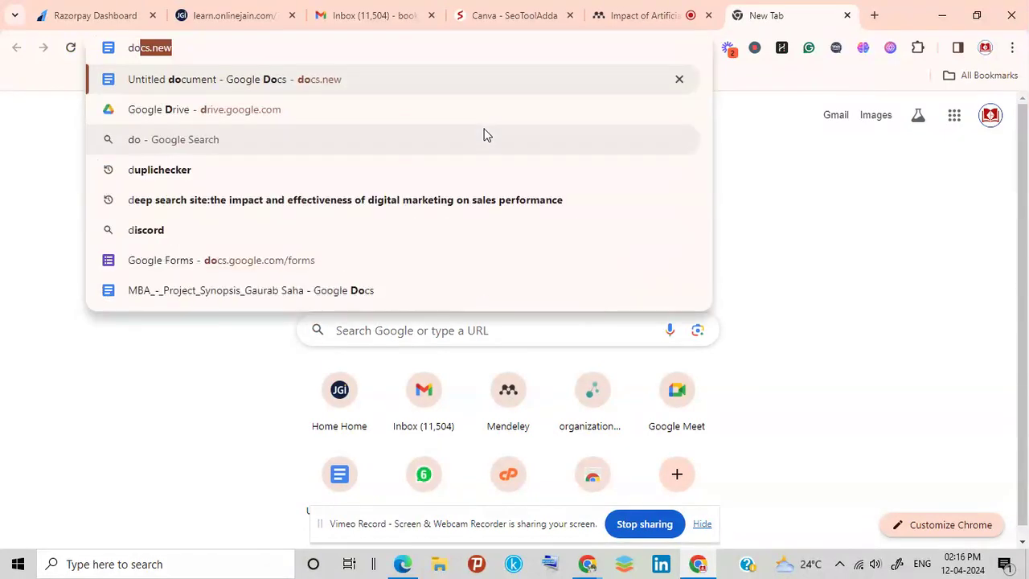
key(Return)
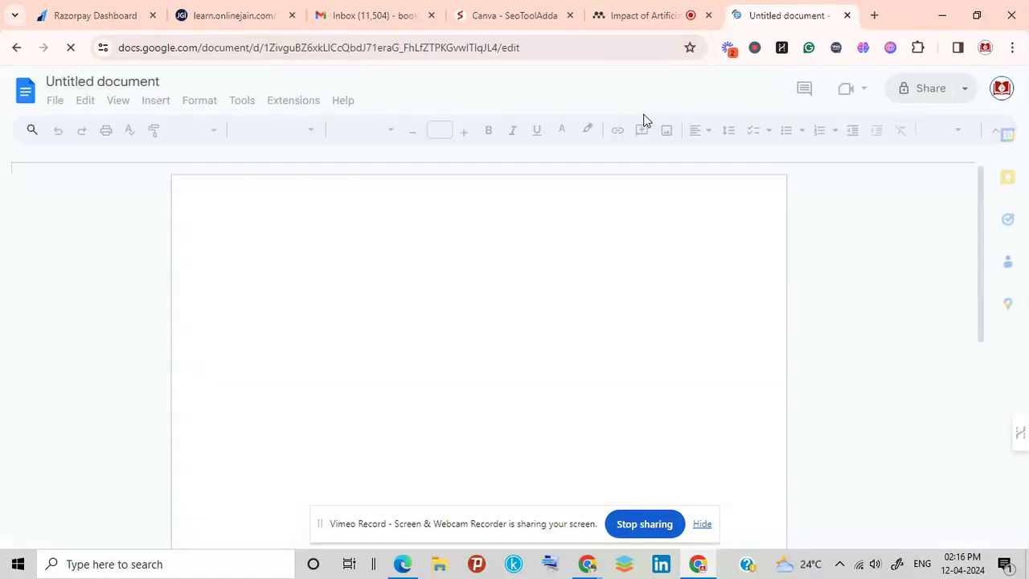
Open the second MBA project synopsis listed under yesterday's recent files in place of the blank document
click(56, 102)
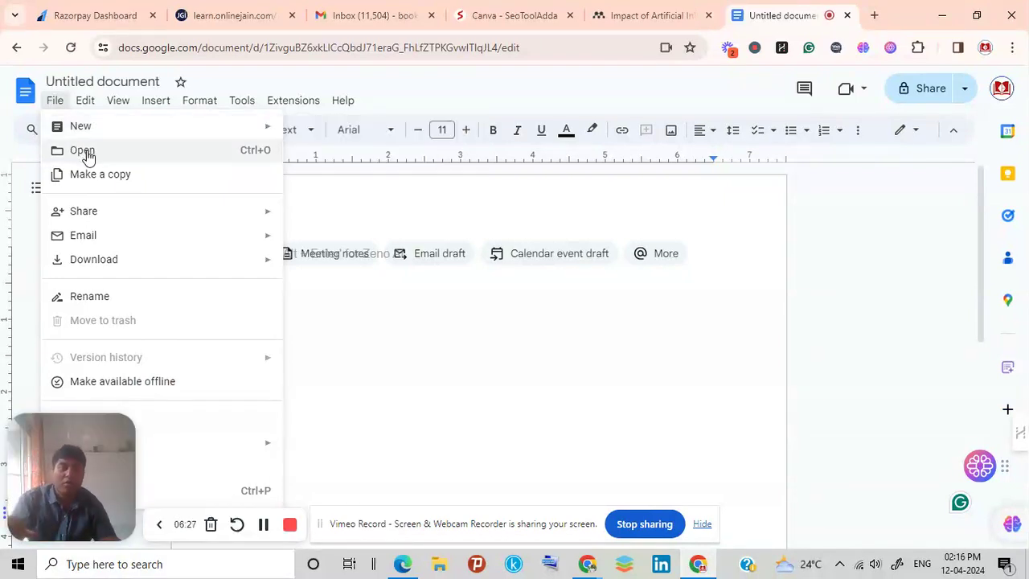
click(84, 151)
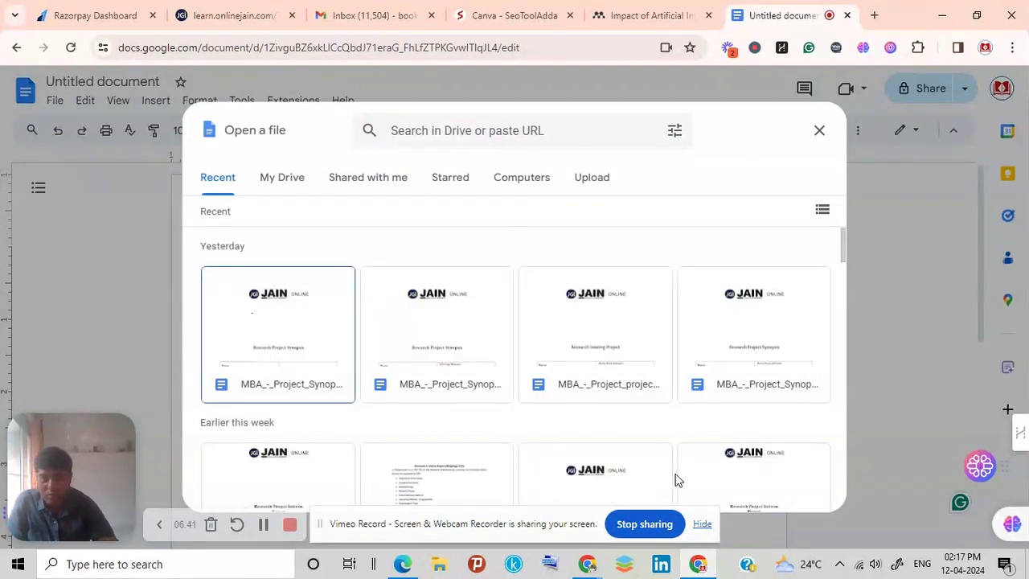
click(406, 336)
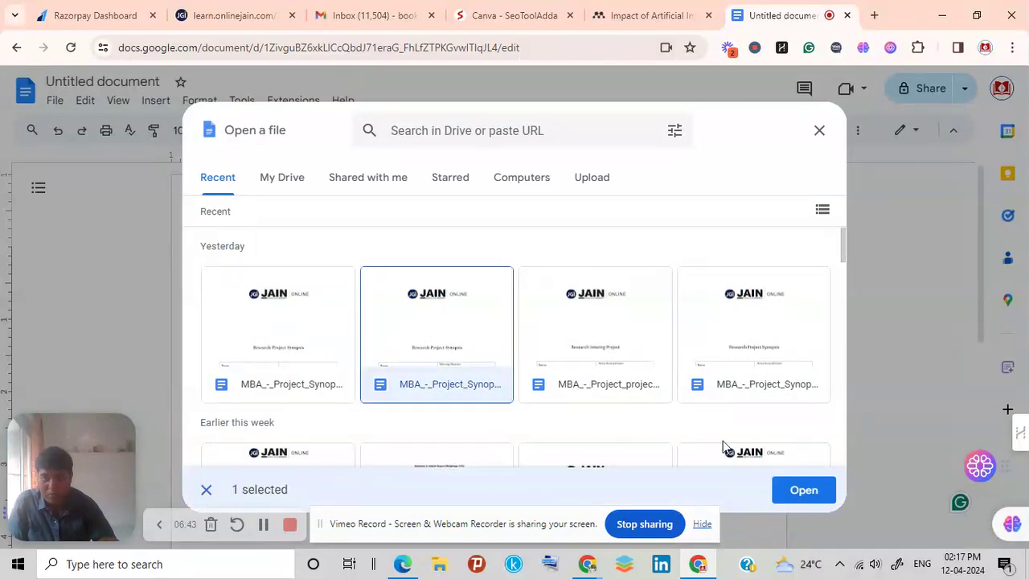
click(804, 490)
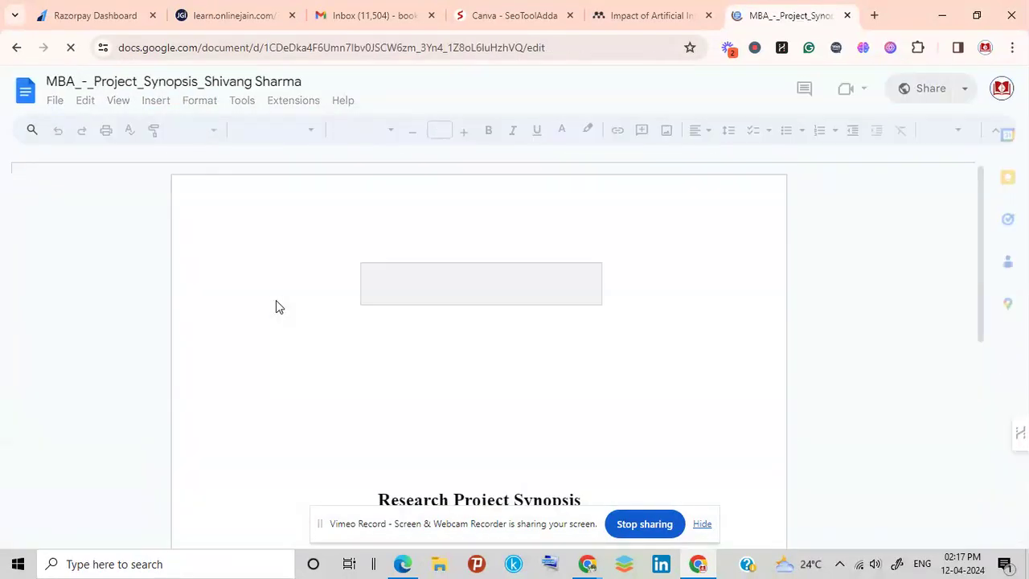
Look through the research project synopsis to examine its cover page details, title and problem statement section
scroll(275, 307, down, 3)
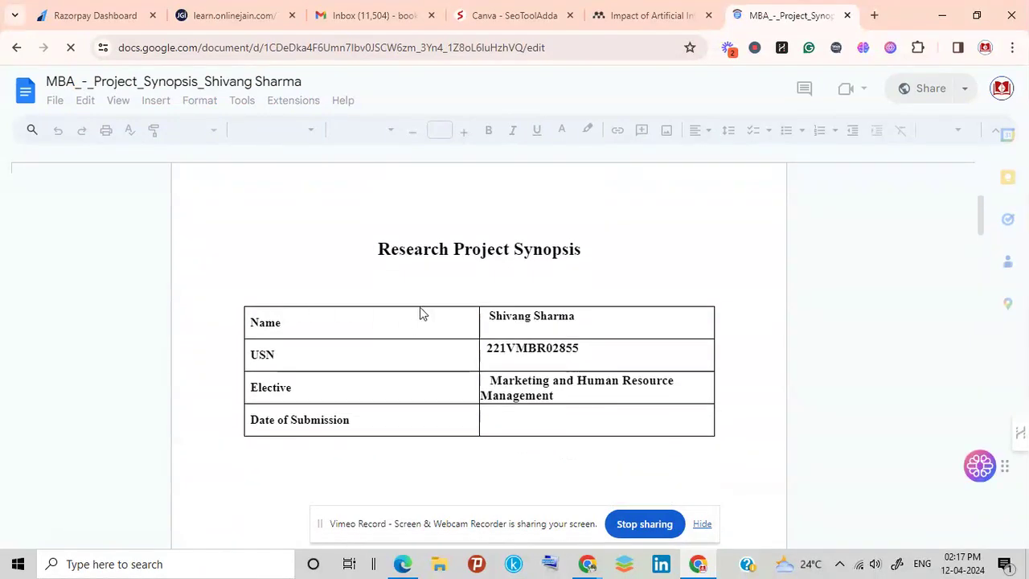
scroll(379, 362, down, 3)
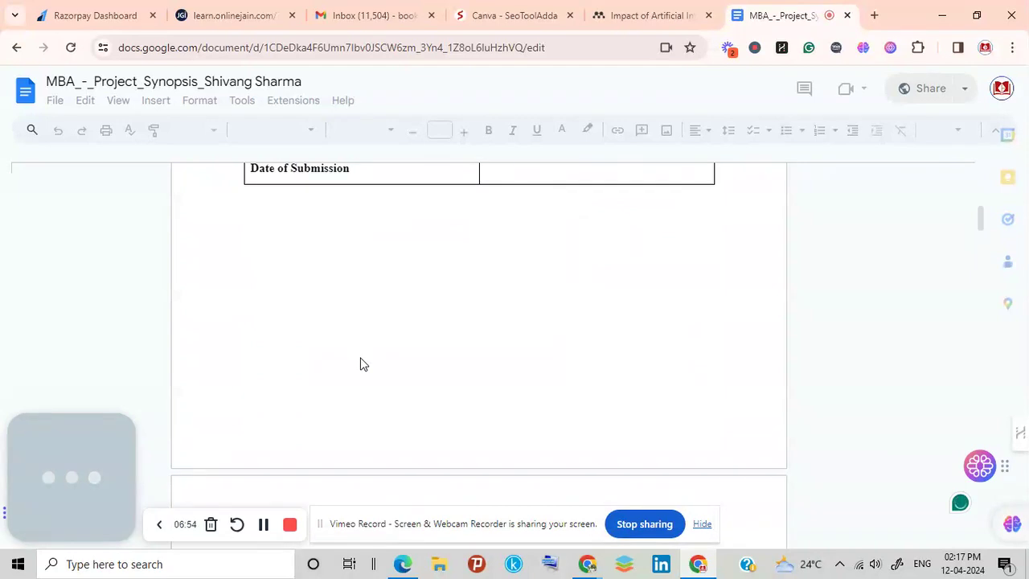
scroll(361, 365, down, 2)
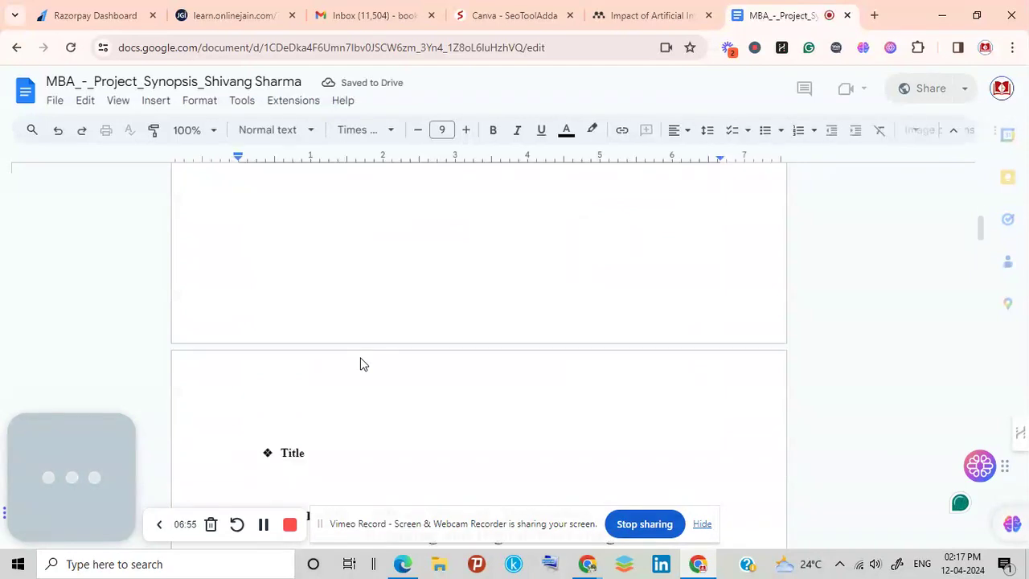
scroll(402, 322, down, 2)
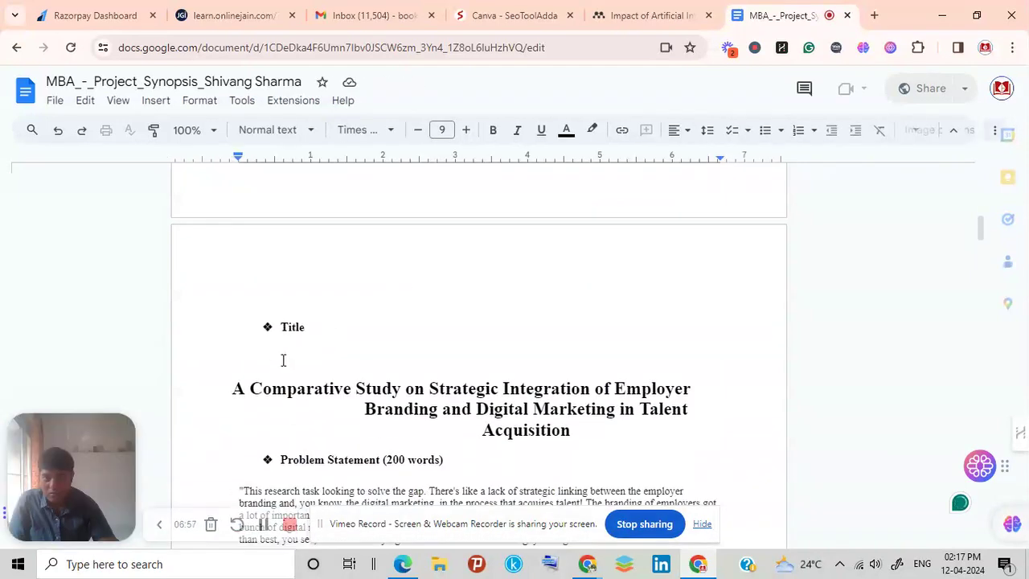
scroll(283, 360, down, 3)
scroll(282, 285, up, 3)
scroll(261, 327, down, 2)
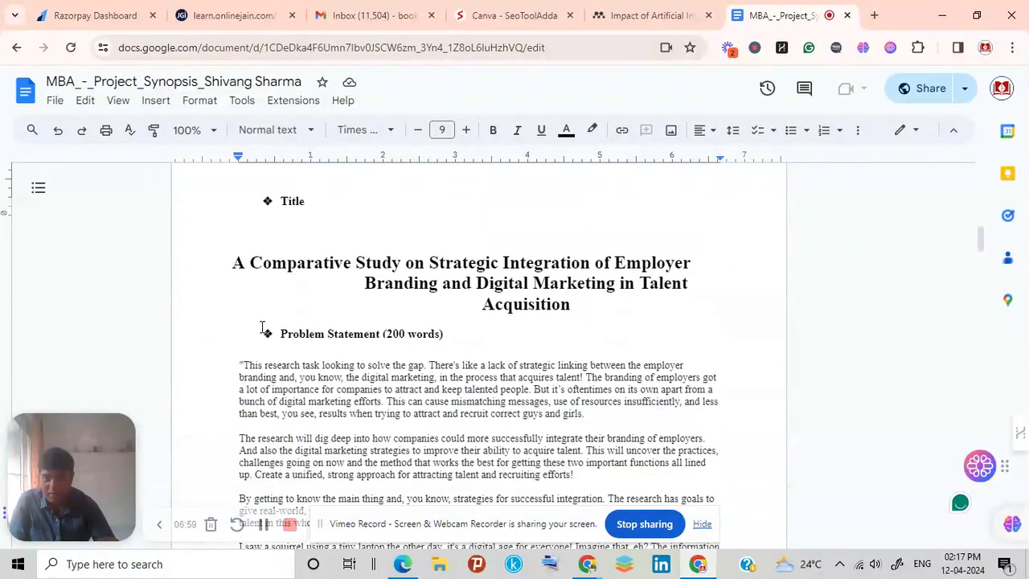
scroll(264, 314, down, 3)
scroll(259, 257, up, 2)
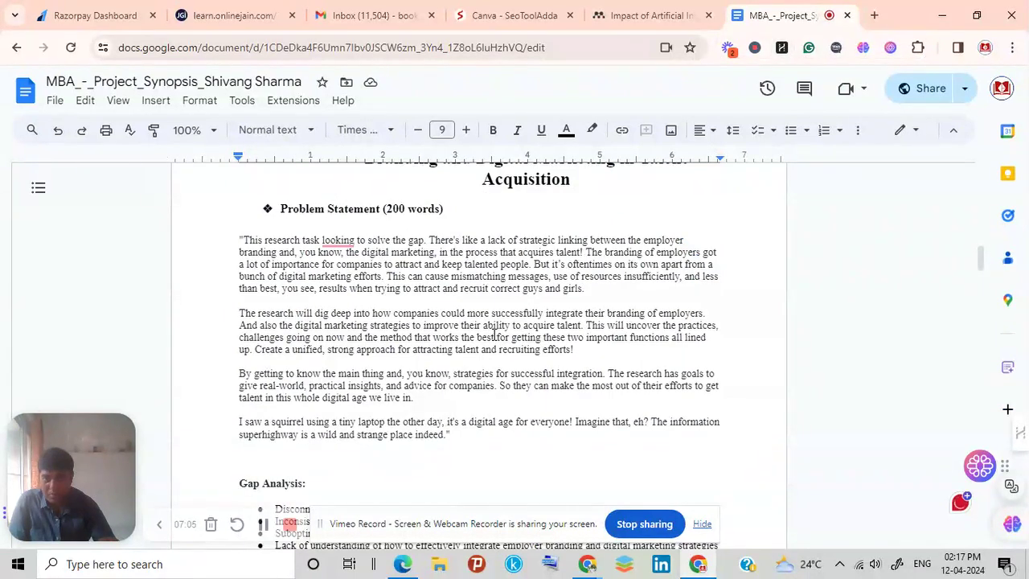
Bring up the HARPA AI panel and read the synopsis from the gap analysis through objectives and research methodology to the data analysis techniques
key(alt+a)
scroll(491, 335, down, 4)
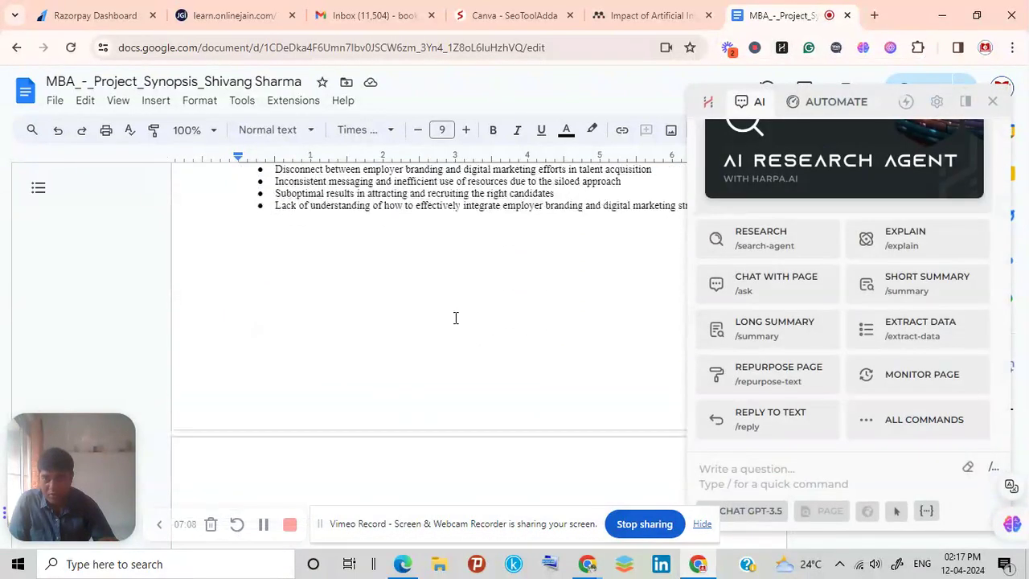
scroll(275, 370, up, 3)
scroll(275, 369, down, 2)
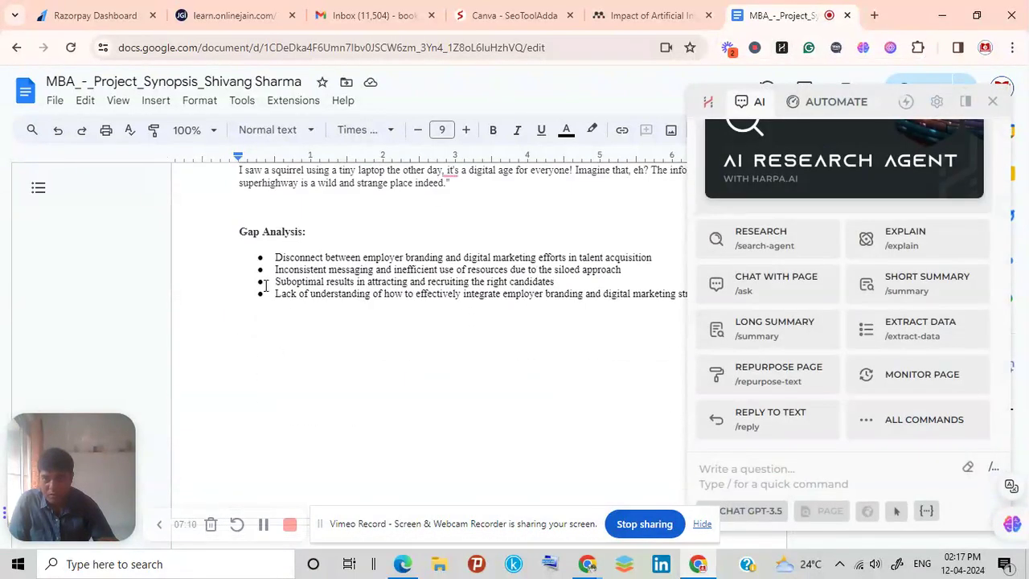
scroll(306, 308, down, 8)
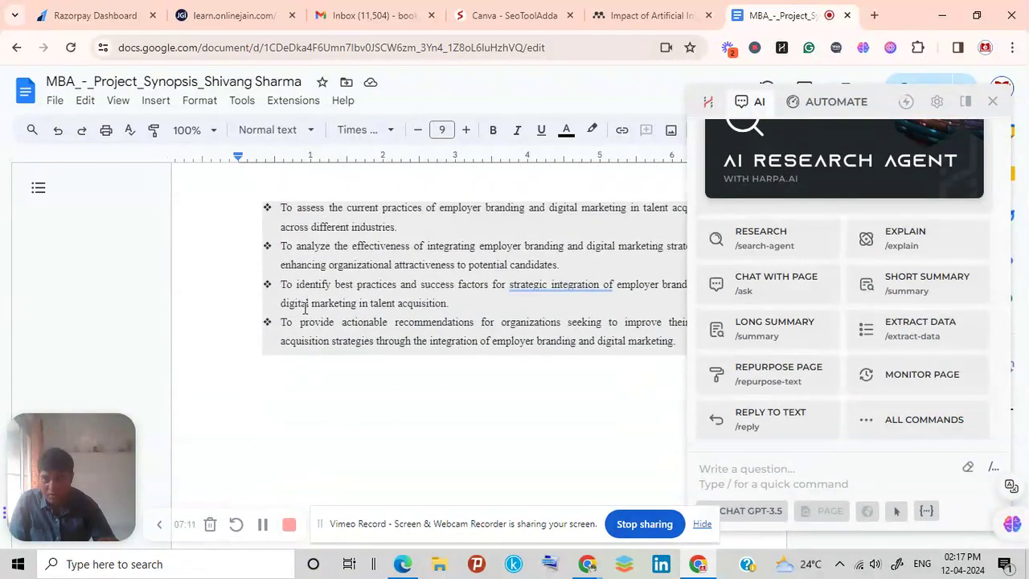
scroll(306, 308, up, 3)
scroll(305, 308, down, 8)
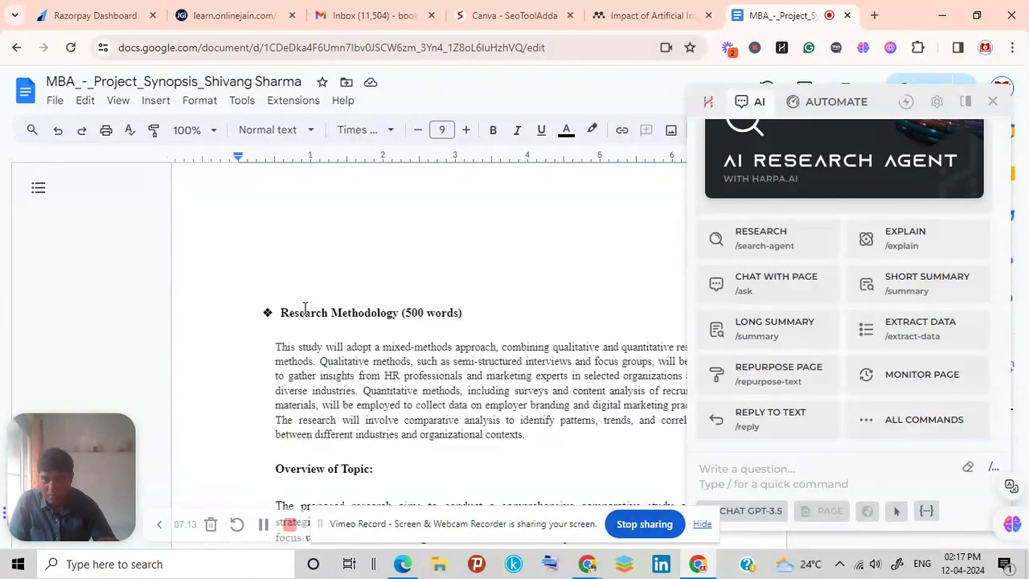
scroll(306, 308, down, 1)
scroll(343, 330, down, 6)
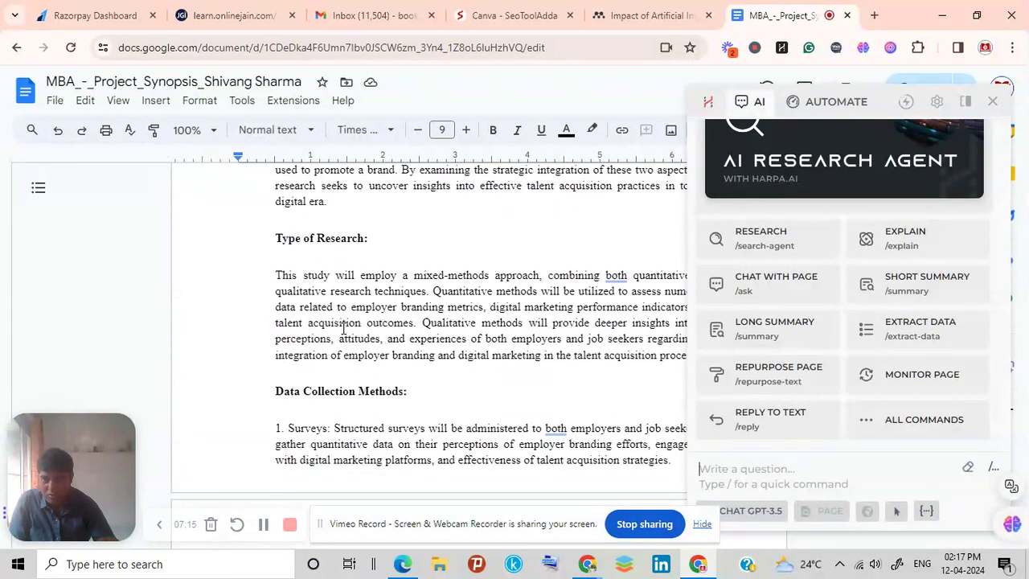
scroll(343, 330, up, 2)
scroll(344, 329, down, 12)
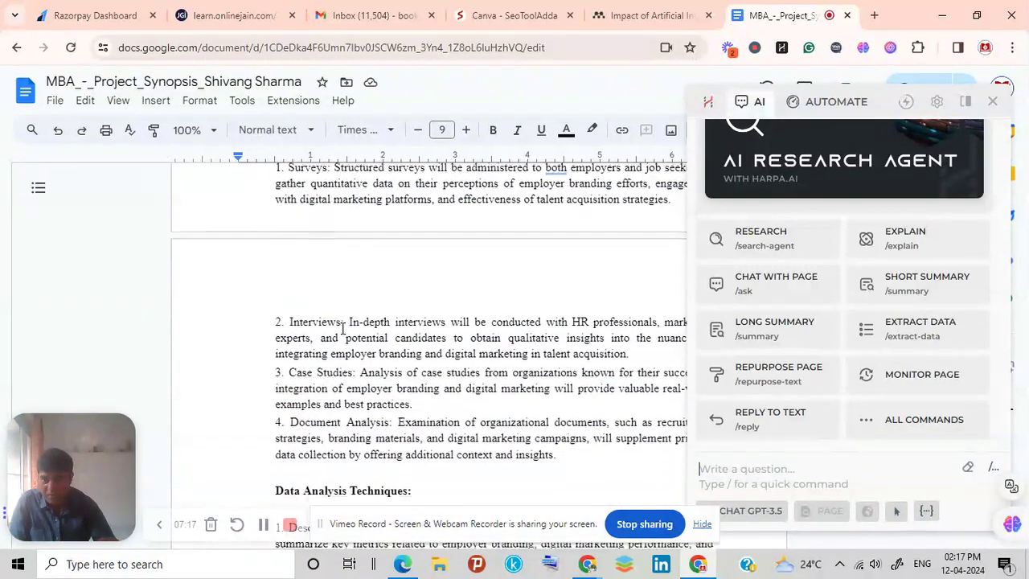
scroll(344, 329, down, 5)
Review the data collection methods and topic overview again on the way back to the synopsis title, and close the HARPA AI panel
scroll(343, 330, up, 9)
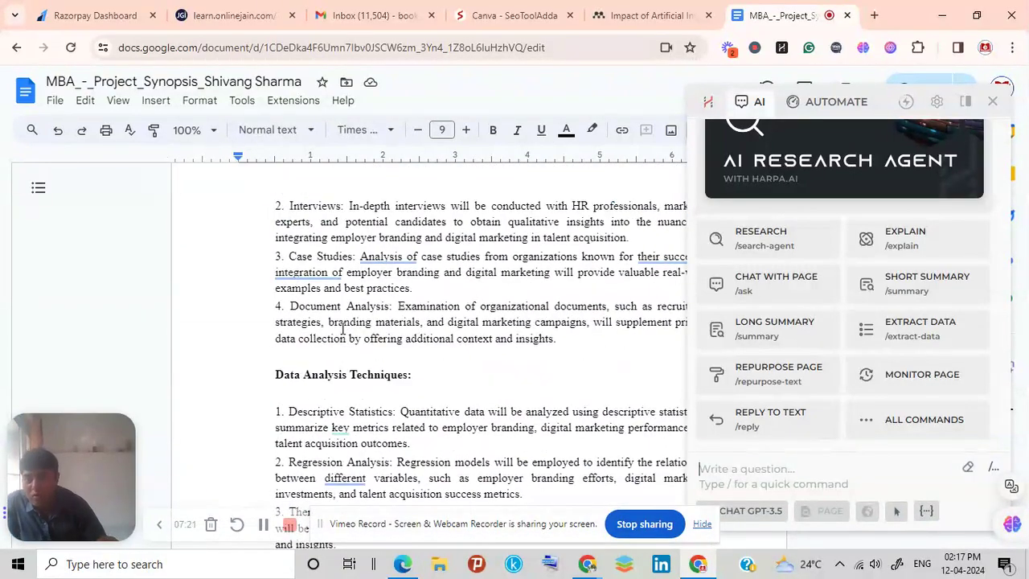
scroll(343, 329, up, 4)
scroll(343, 330, up, 2)
scroll(343, 329, down, 2)
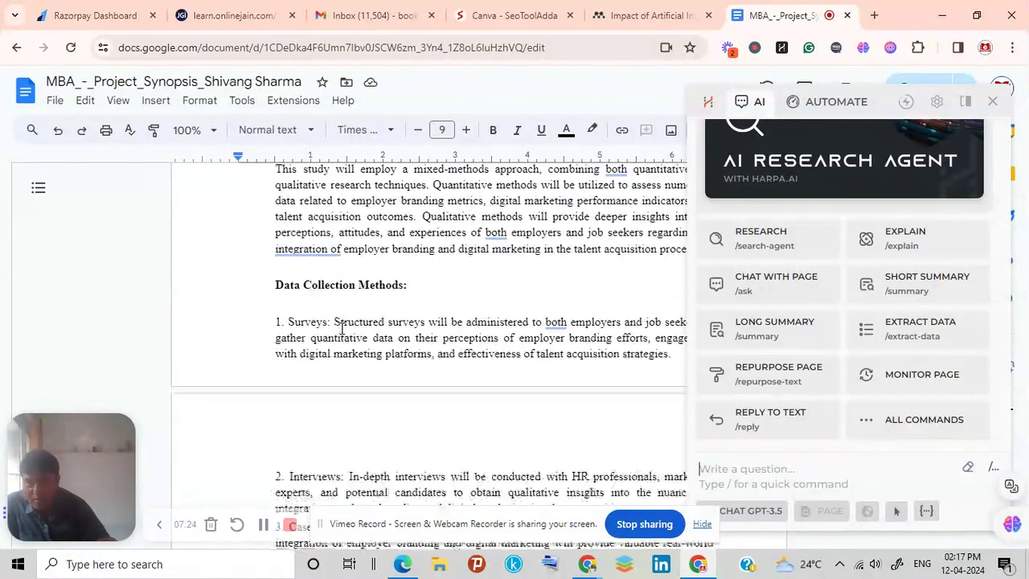
scroll(344, 330, up, 4)
scroll(341, 328, up, 3)
scroll(340, 328, down, 1)
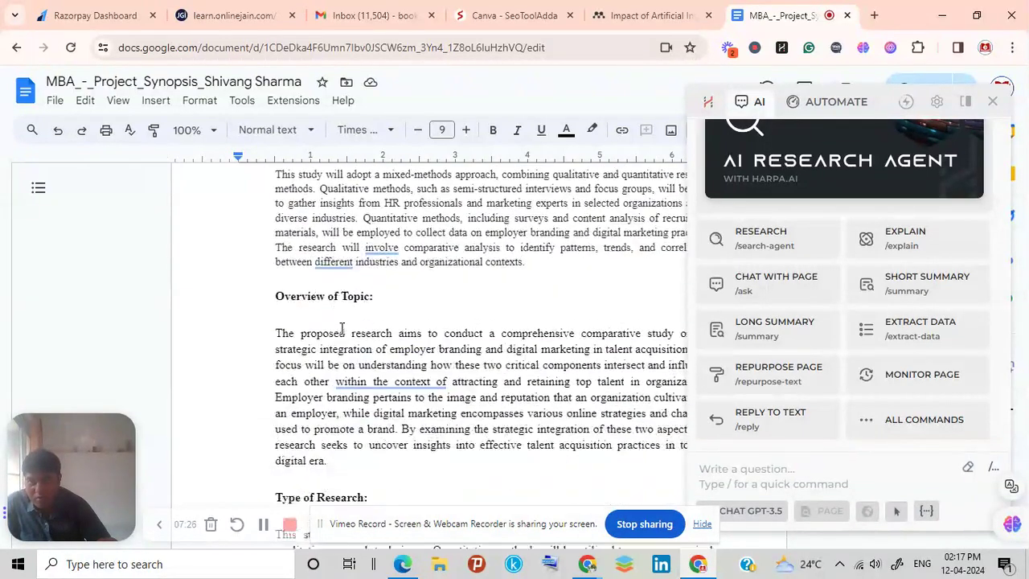
scroll(340, 328, up, 6)
scroll(341, 328, up, 15)
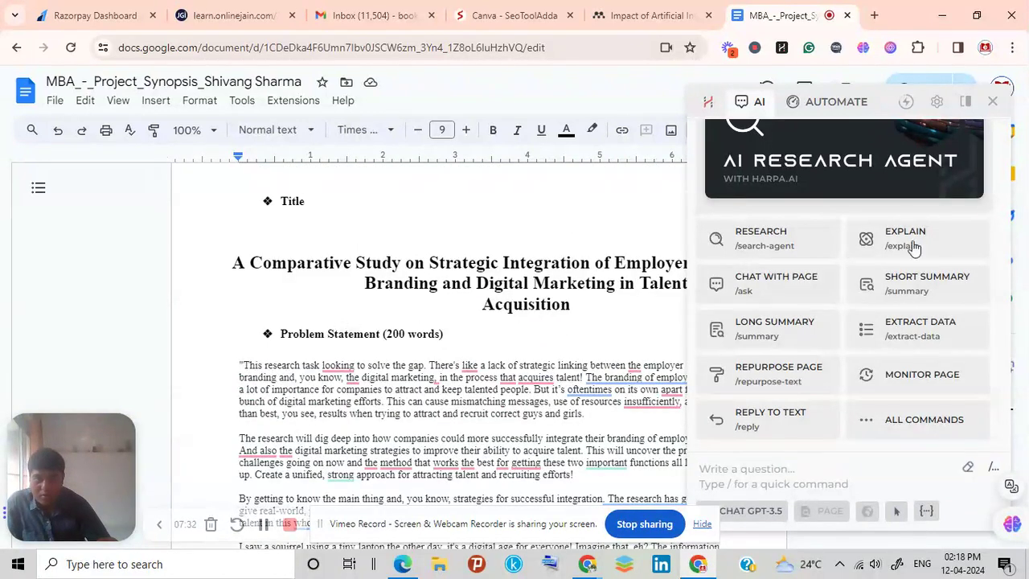
click(992, 102)
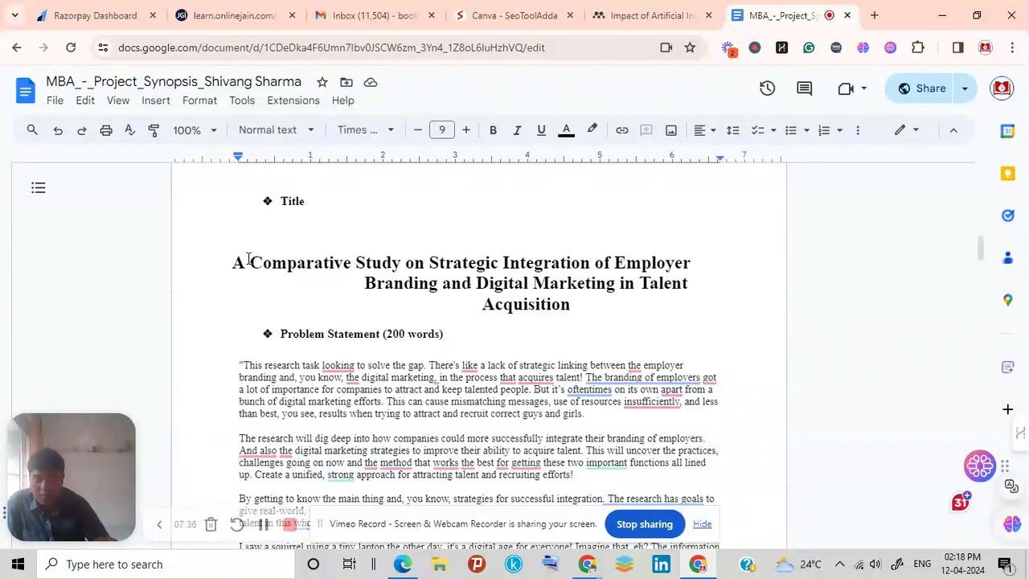
Highlight the full research title and accept the Grammarly suggestion "is looking" in the problem statement's first sentence
drag(234, 261, 557, 299)
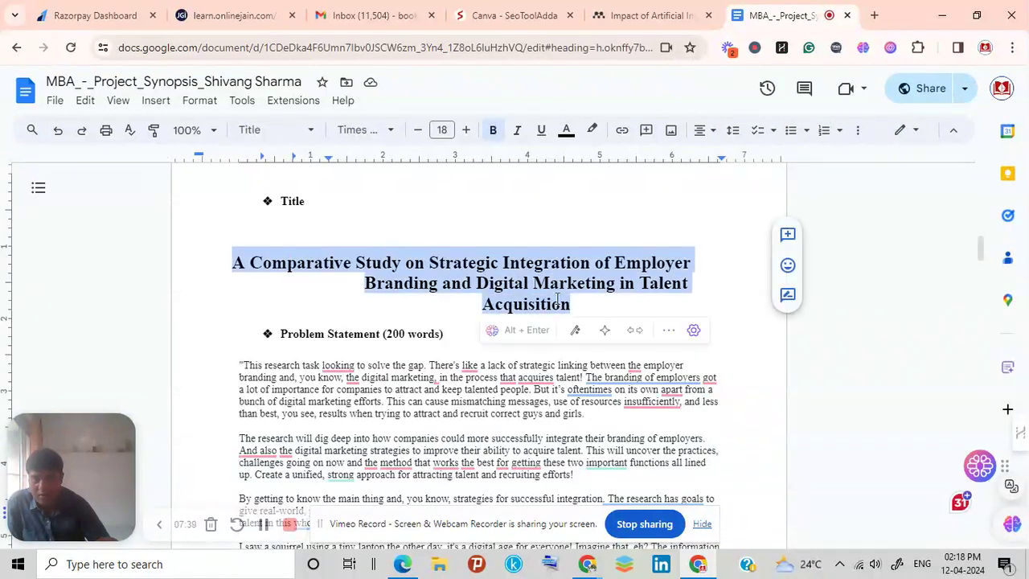
click(488, 259)
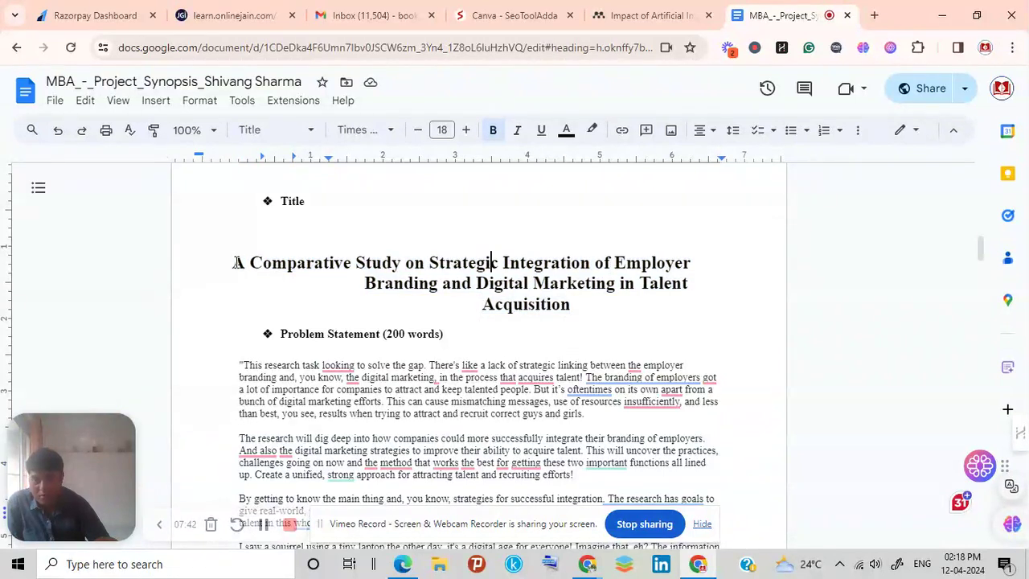
drag(251, 263, 579, 302)
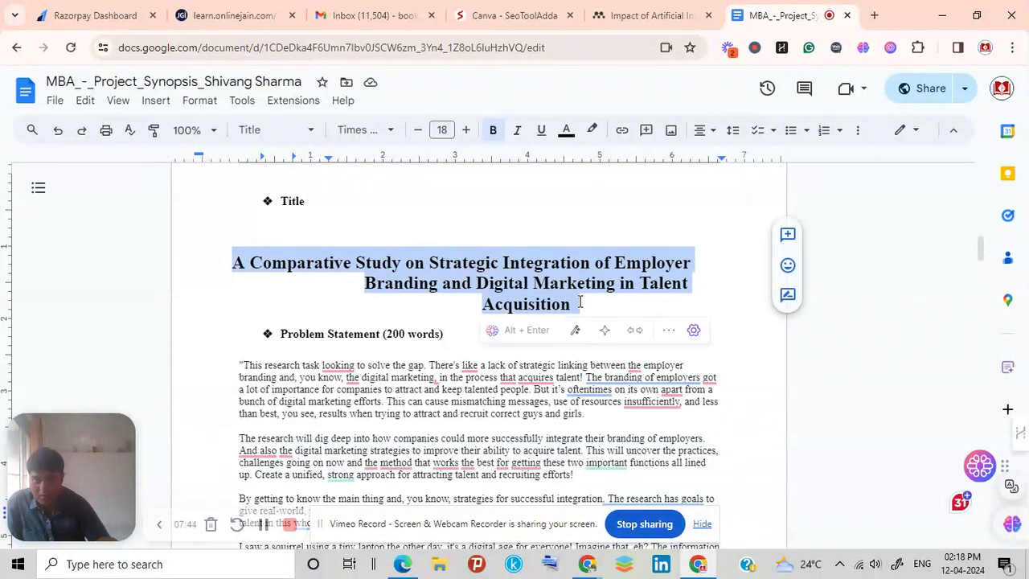
mouse_move(344, 365)
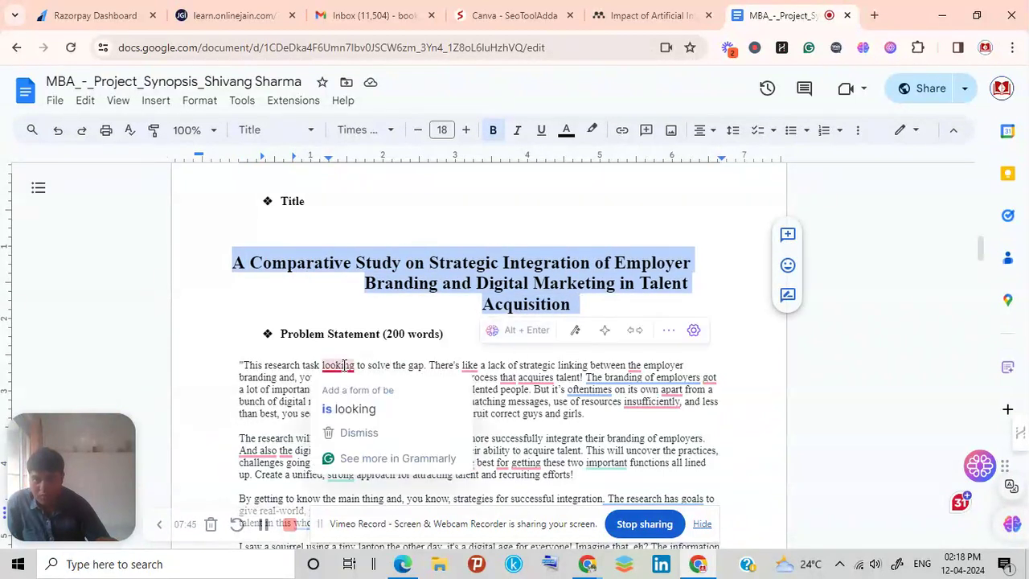
click(340, 405)
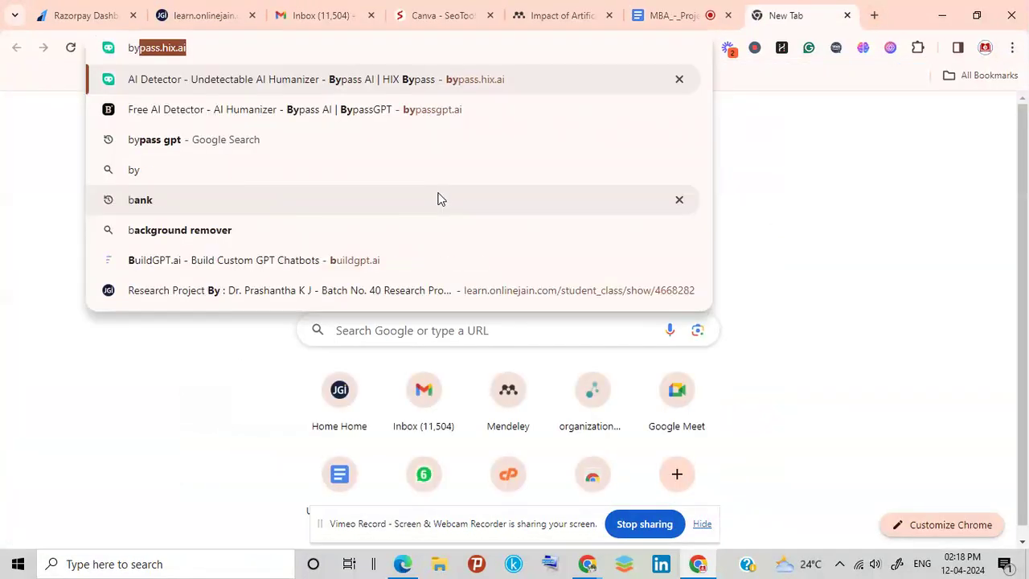
Open bypass.hix.ai in a new tab and try to humanize the bullet points on digital marketing research gaps in Latest mode
key(Return)
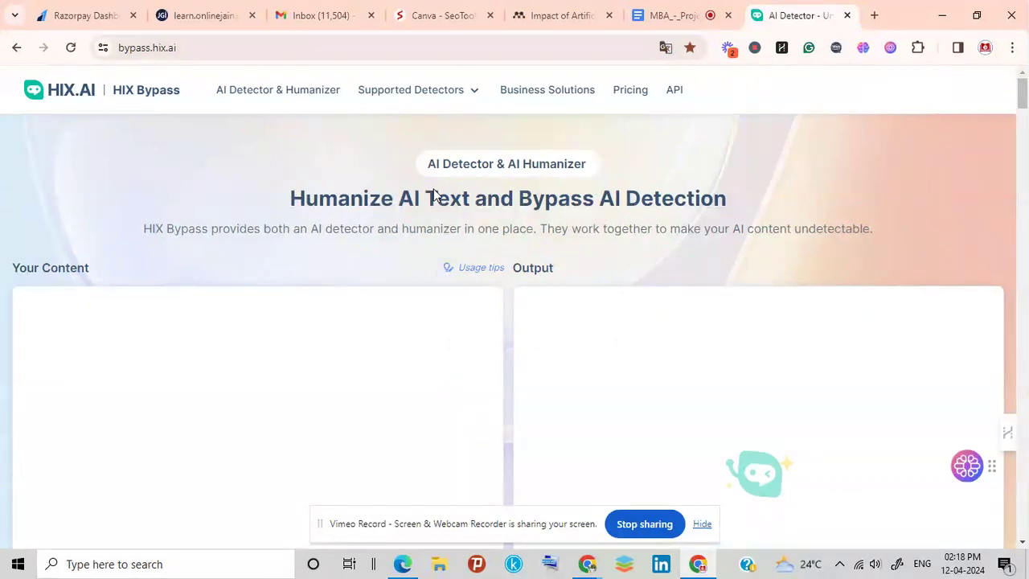
key(ctrl+v)
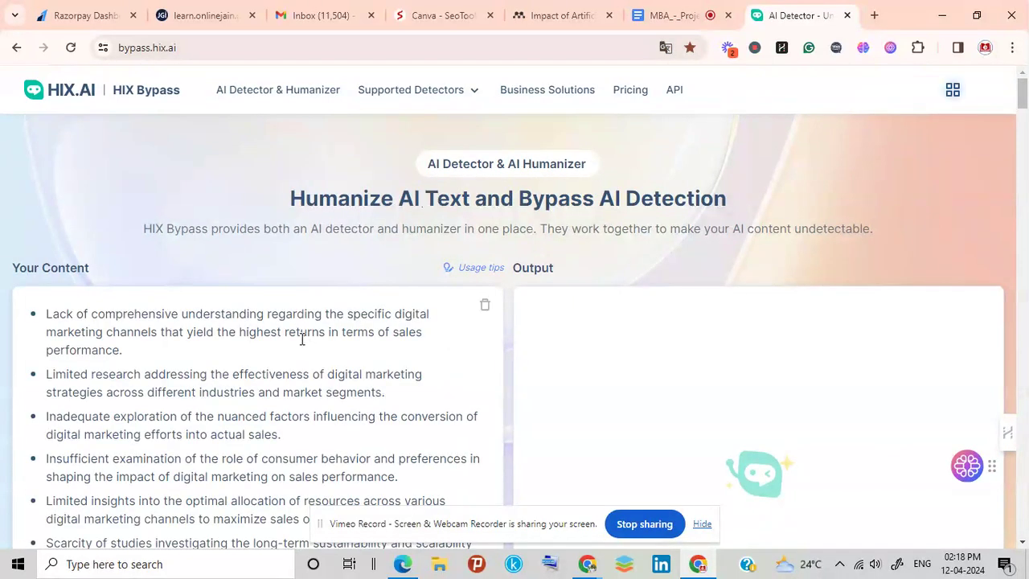
scroll(303, 334, down, 3)
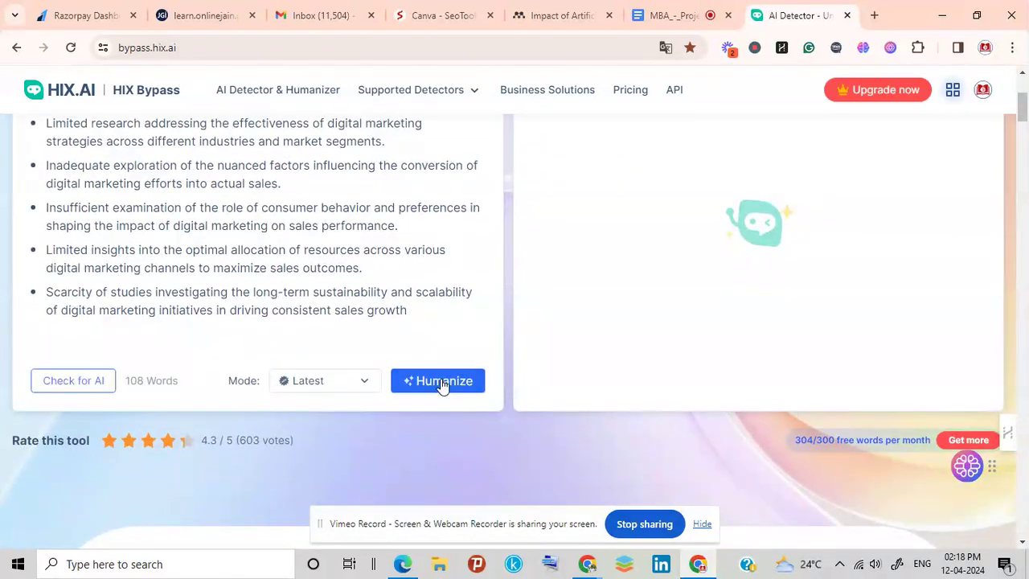
click(333, 276)
scroll(333, 276, down, 2)
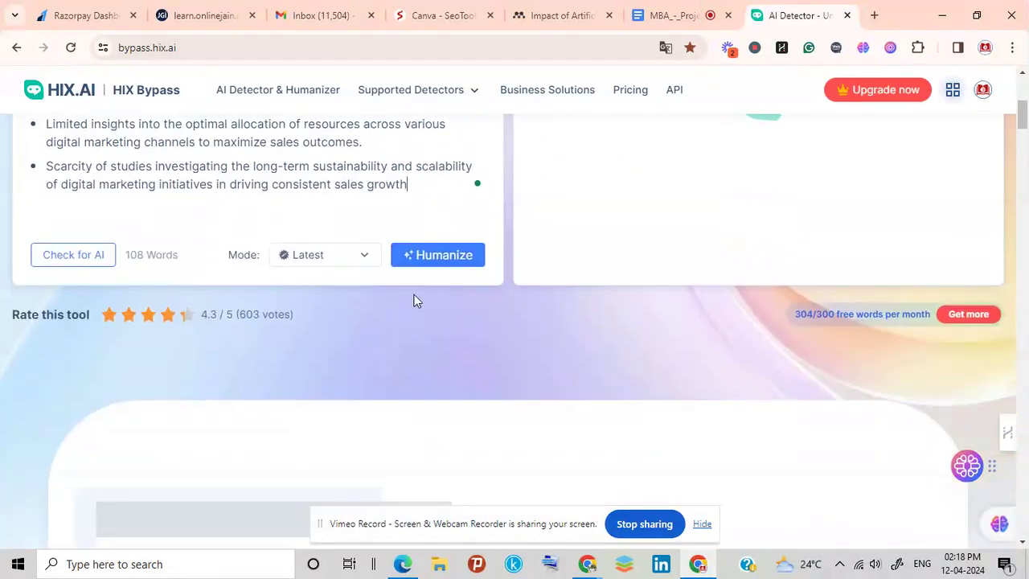
scroll(416, 298, up, 2)
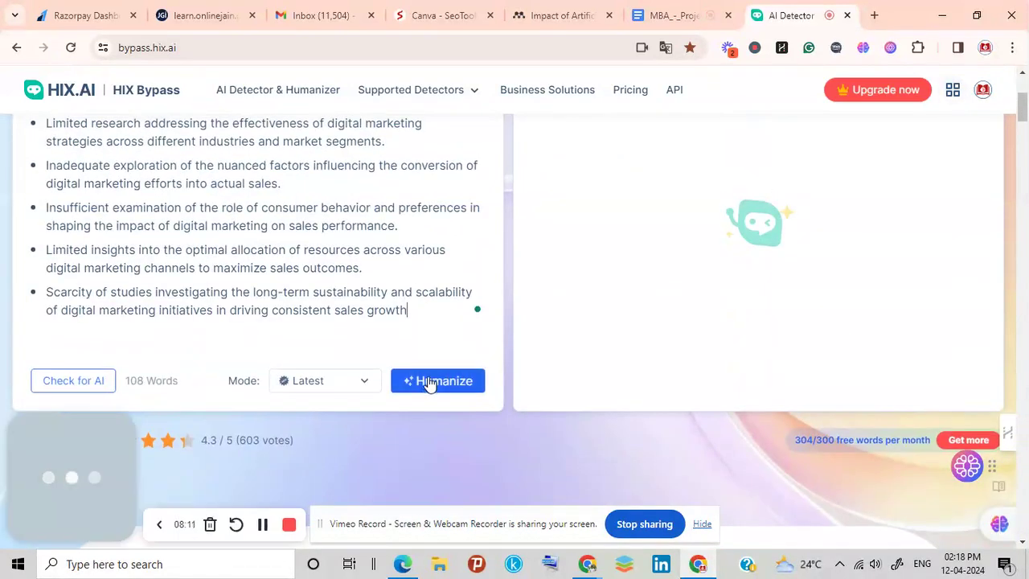
scroll(429, 382, up, 2)
scroll(429, 372, up, 1)
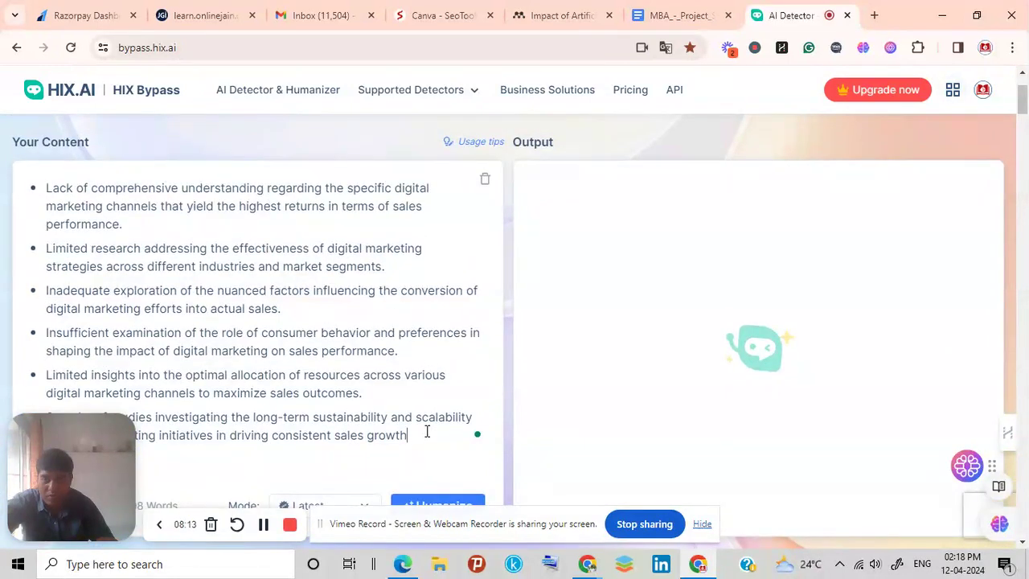
click(436, 504)
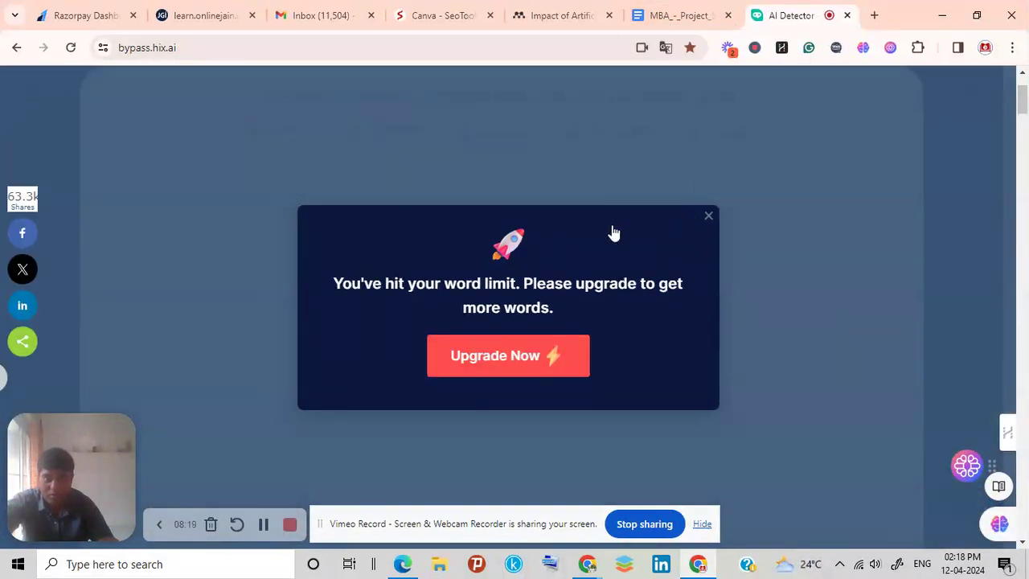
Open the BypassGPT AI detector and humanizer at bypassgpt.ai in place of the HIX Bypass page
click(256, 47)
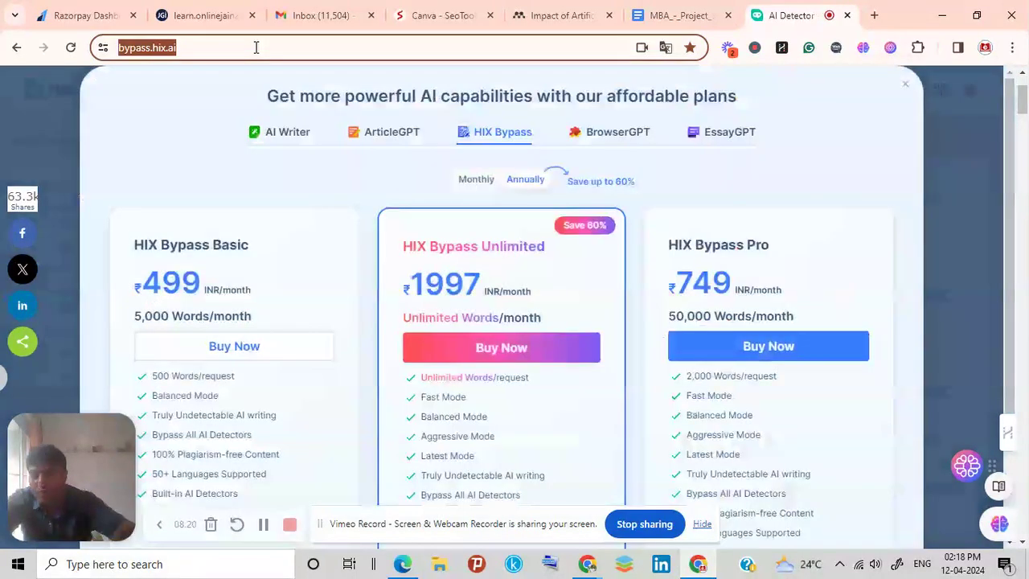
text(by)
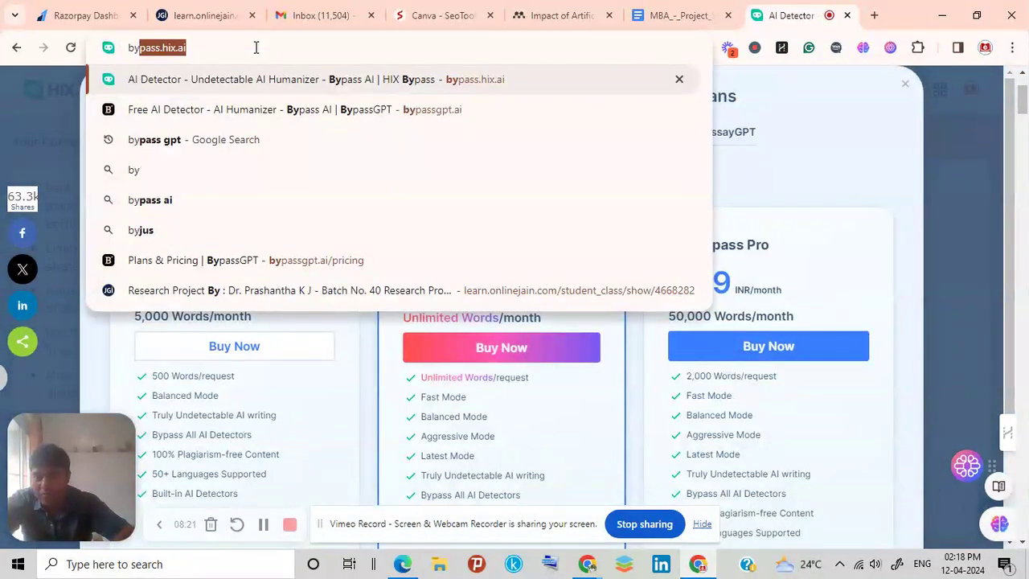
text(pa)
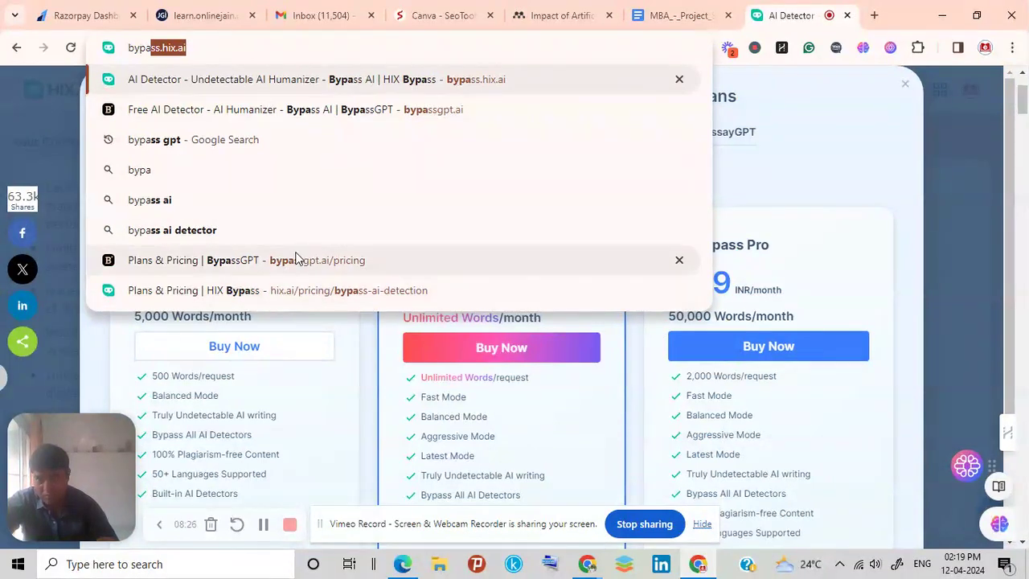
click(317, 116)
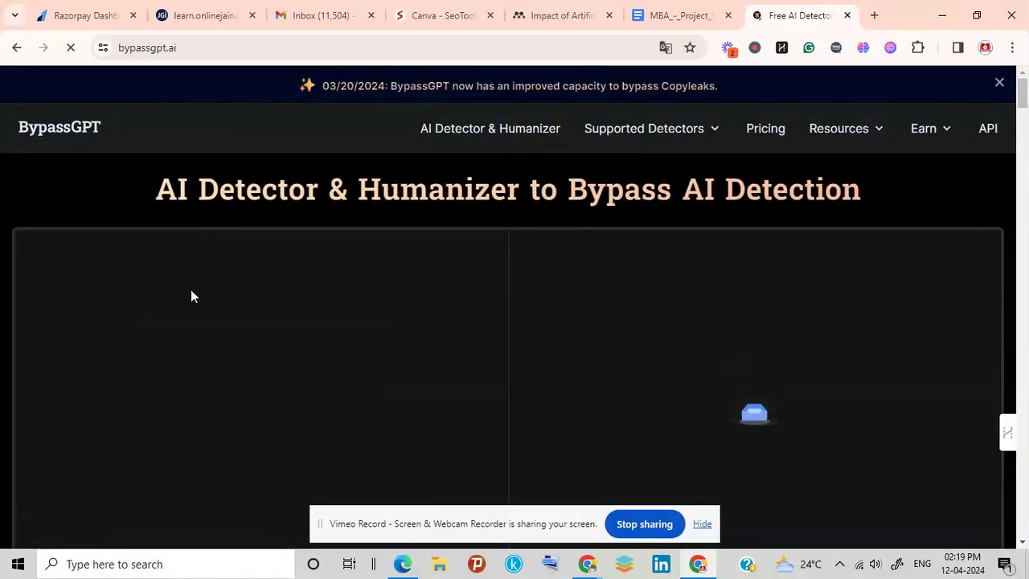
Try to humanize the passage on information technology's impact in India in Enhanced mode, and dismiss the upgrade prompt
text(In recent years, India has experienced a significant transformation propelled by advancements in information technology (IT). This report aims to explore the transformative effects of IT on India's economy and society. By conducting a comprehensive literature review, this study seeks to understand the current landscape, identify key challenges, and propose potential solutions for maximizing the benefits of IT adoption. Numerous research studies have delved into the impact of IT on India's economic growth and societal landscape. Scholars have emphasized the contribution of IT in boosting efficiency, nurturing creativity, and enabling widespread access to services across urban and rural regions. Nonetheless, obstacles like the digital divide, cybersecurity risks, and skill shortages have been recognized as hindrances to fully harnessing the benefits of IT in India.)
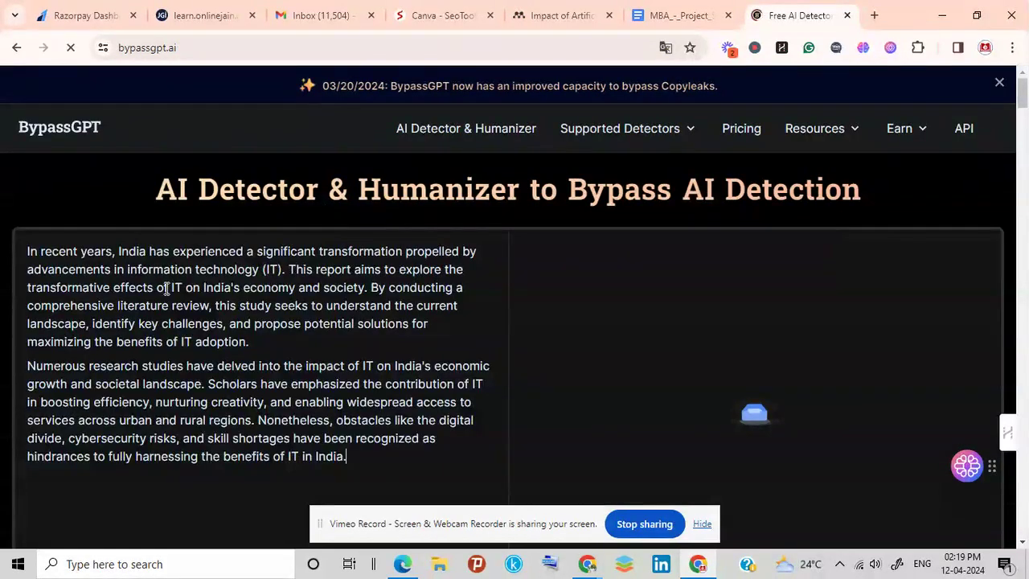
scroll(169, 298, down, 2)
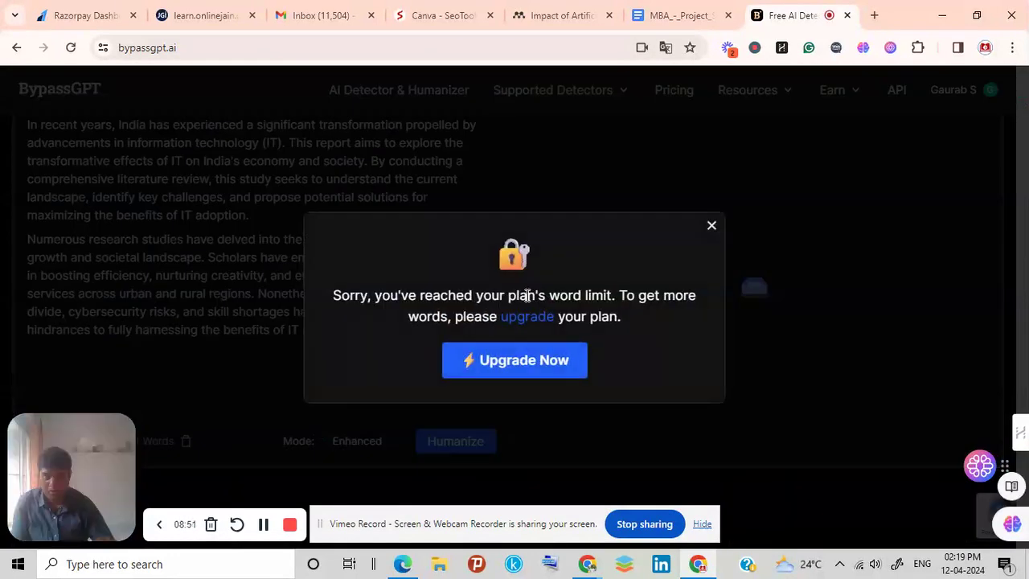
click(712, 227)
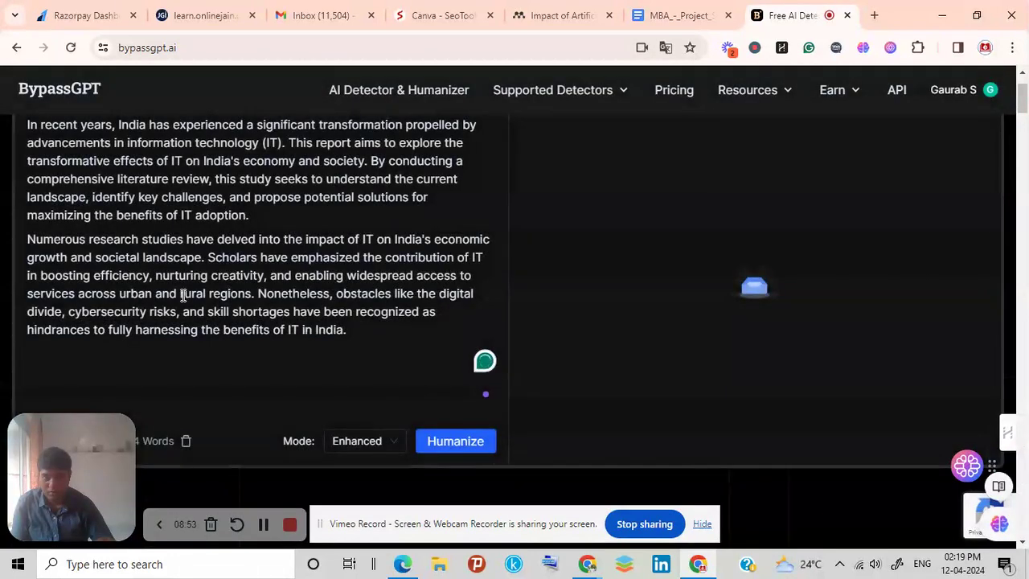
Look through the BypassGPT page and highlight the opening part of the passage about information technology in India
scroll(182, 294, up, 3)
scroll(183, 295, down, 5)
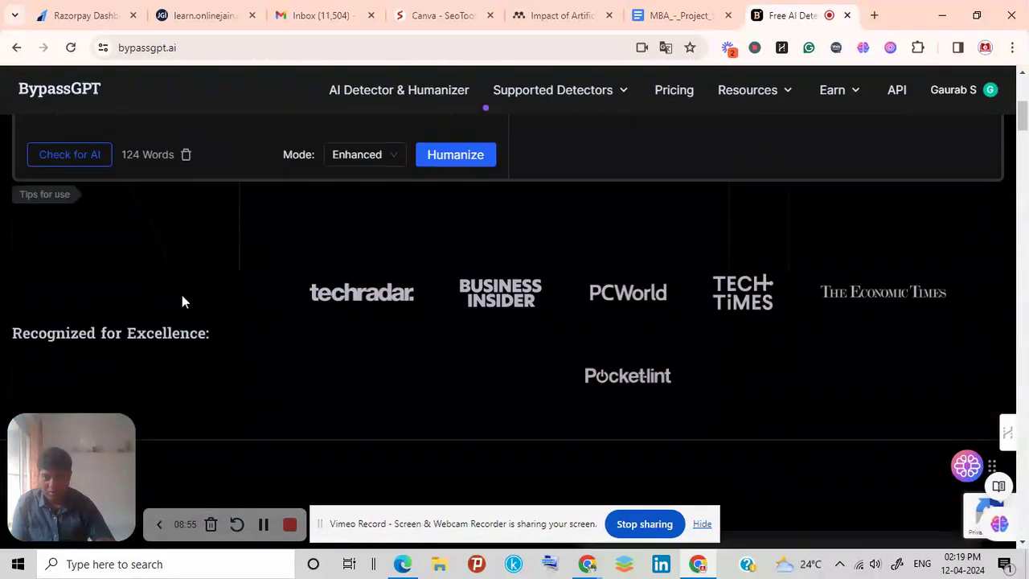
scroll(182, 295, down, 5)
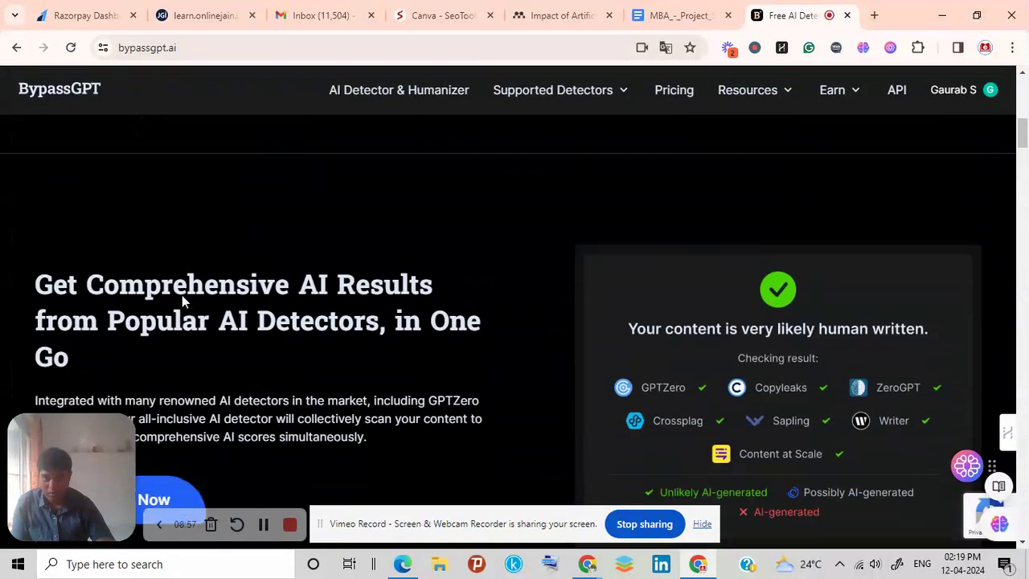
scroll(190, 332, up, 10)
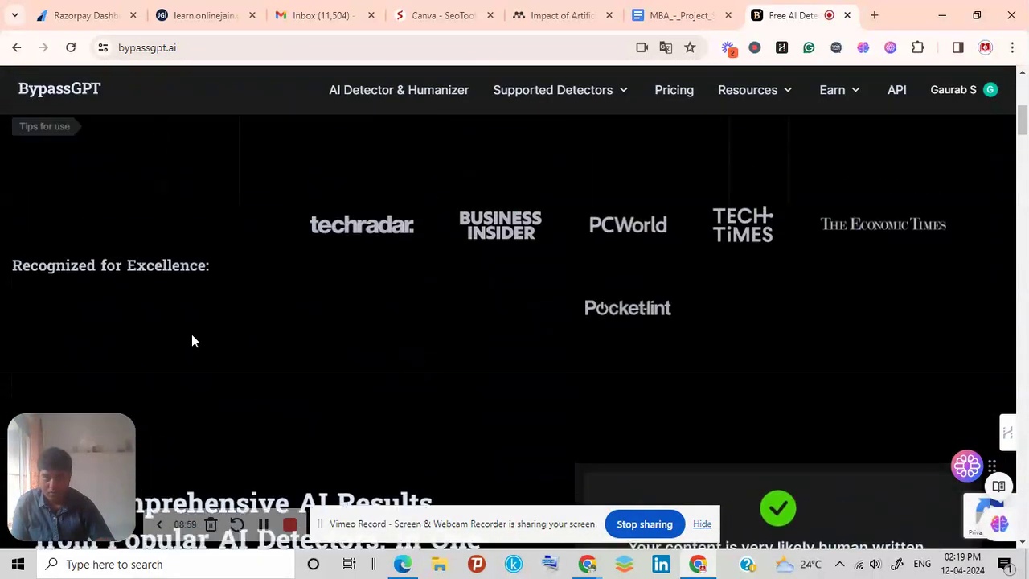
scroll(191, 334, up, 1)
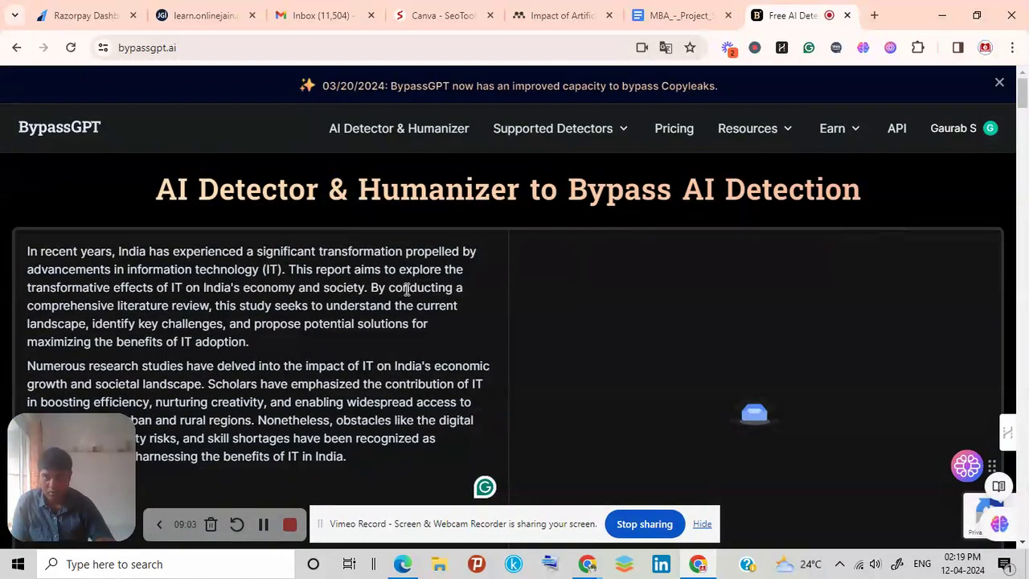
drag(49, 244, 382, 380)
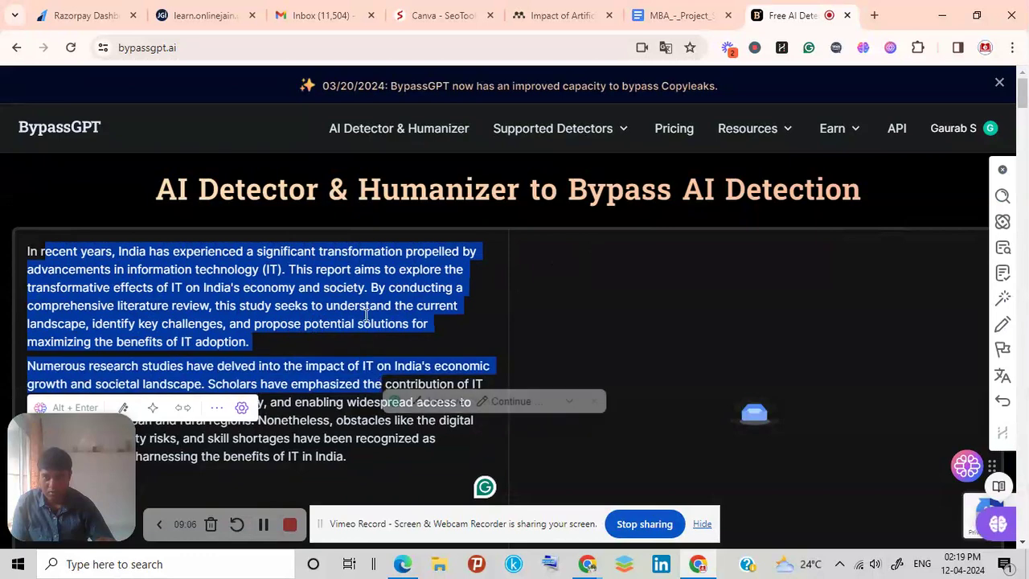
Deselect the highlighted passage and open the GravityWrite site at gravitywrite.com in place of the BypassGPT page
click(294, 300)
click(412, 47)
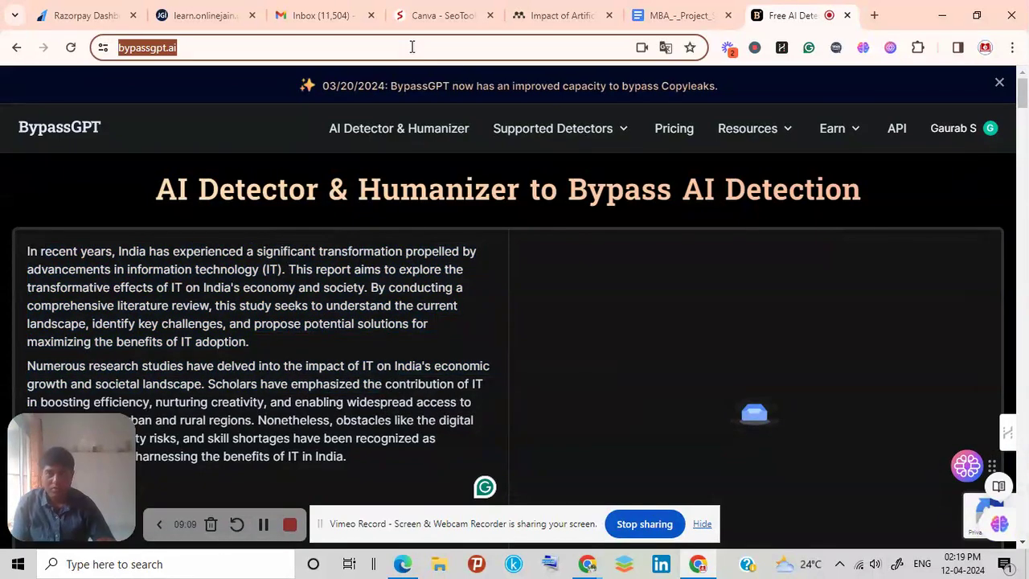
text(gr)
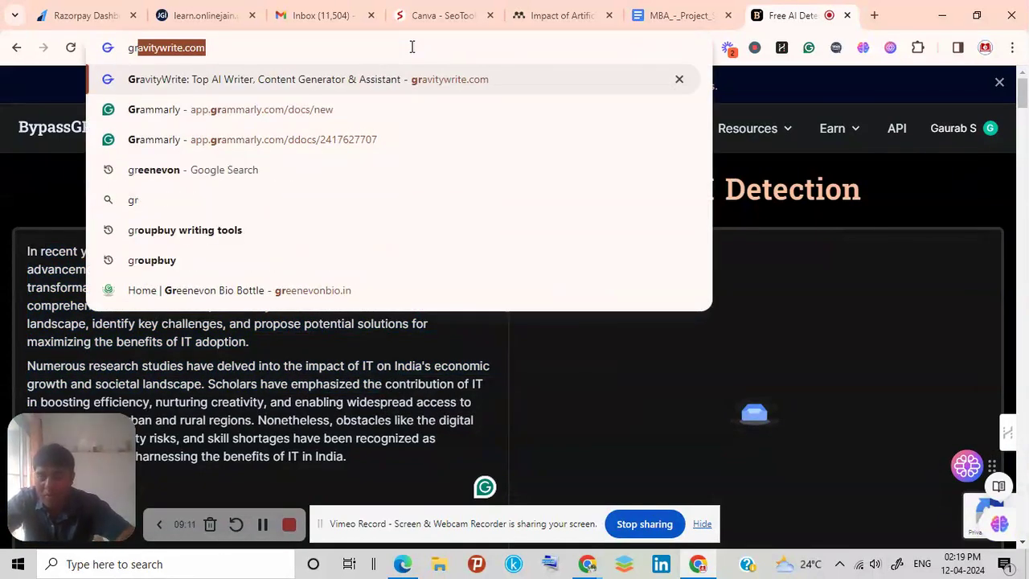
text(a)
key(BackSpace)
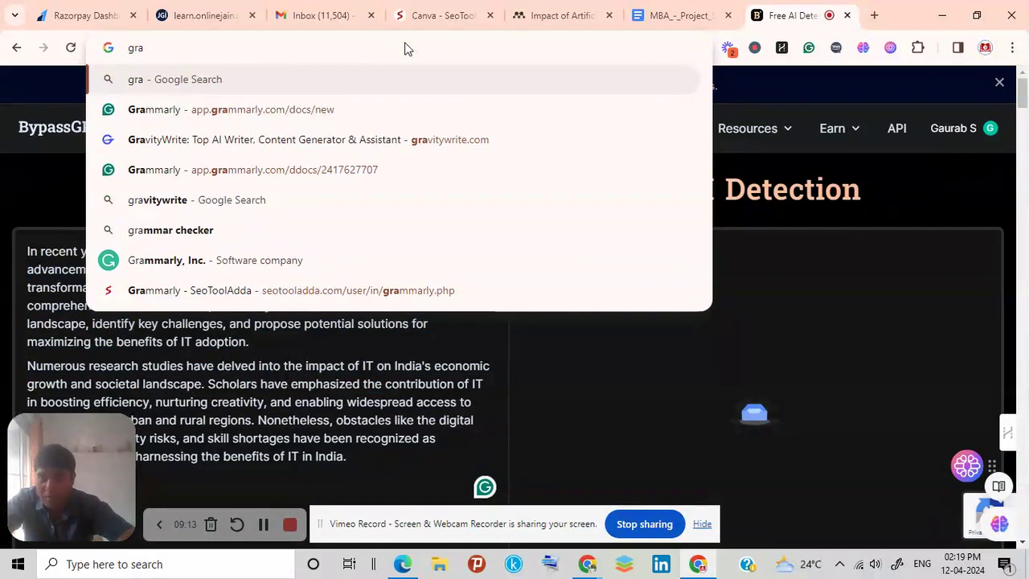
text(v)
key(Return)
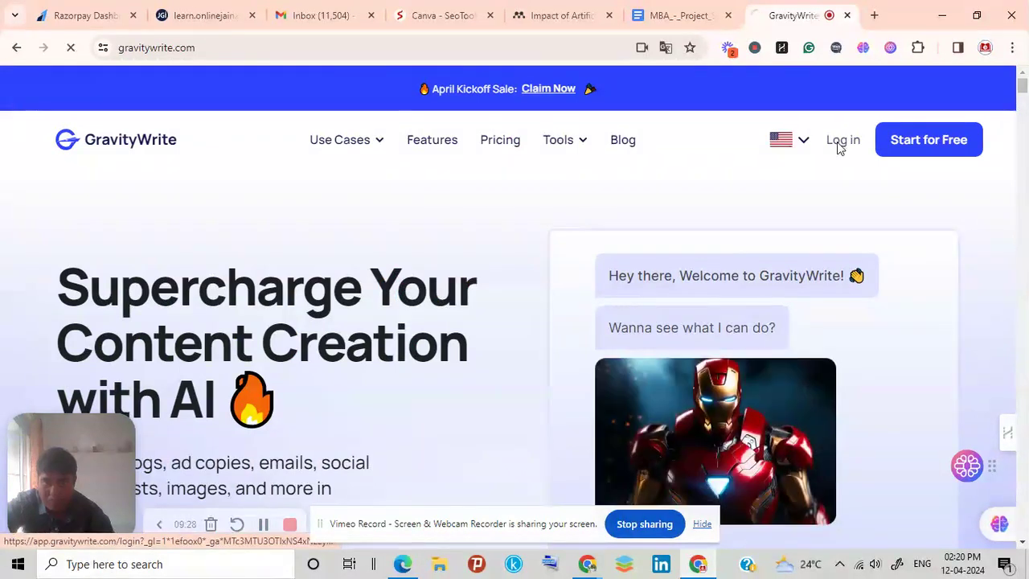
Try to log in to GravityWrite through Google sign-in with the first listed account
click(839, 149)
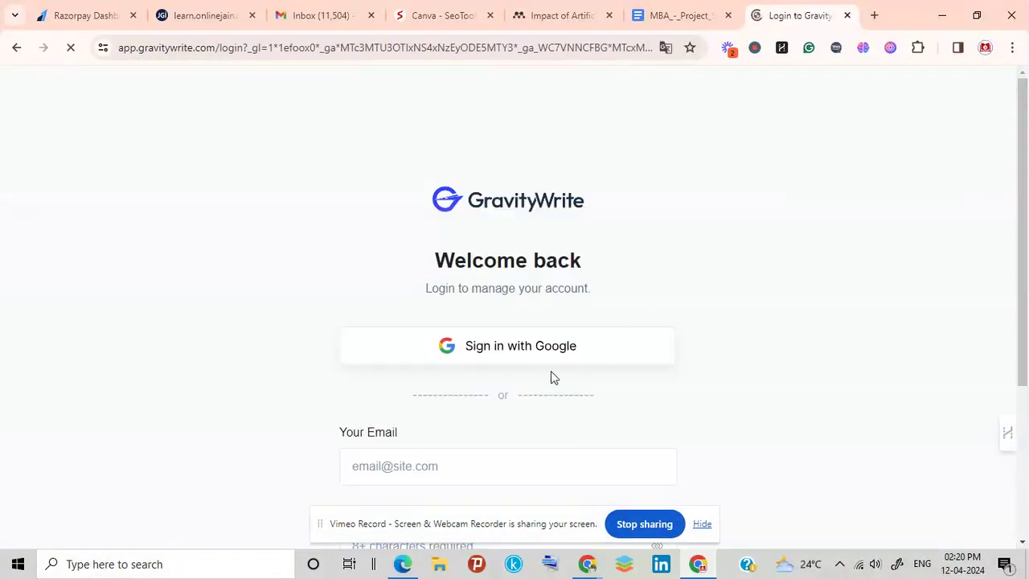
scroll(546, 354, down, 2)
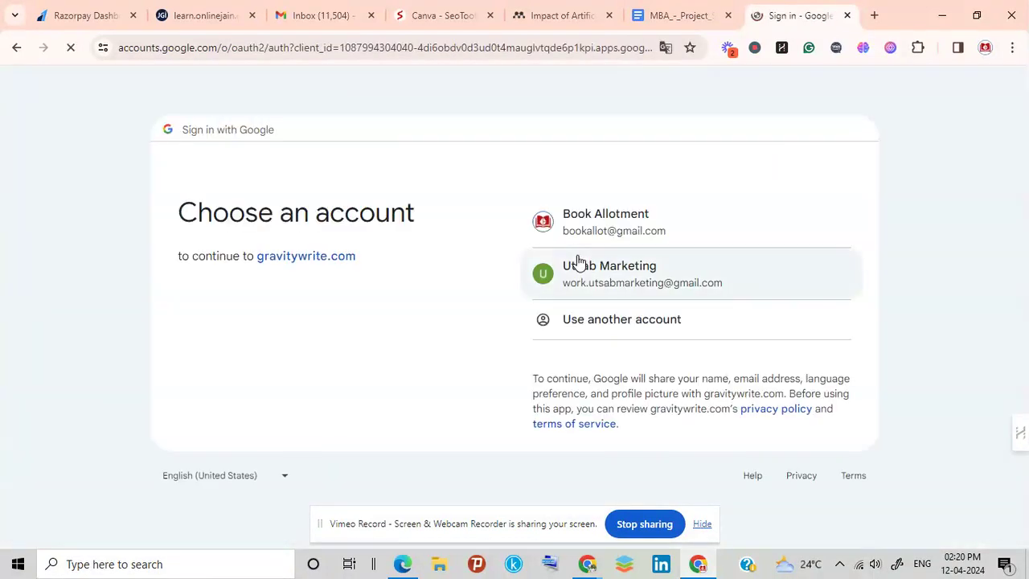
click(613, 225)
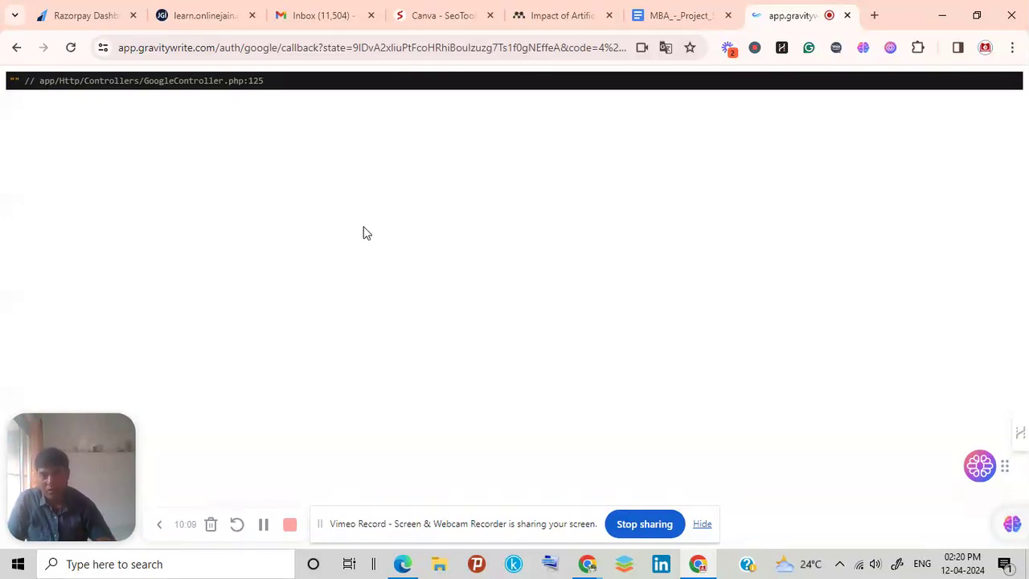
Reload the GravityWrite callback page, return to the Google account chooser, and retry the sign-in with the same account
click(72, 49)
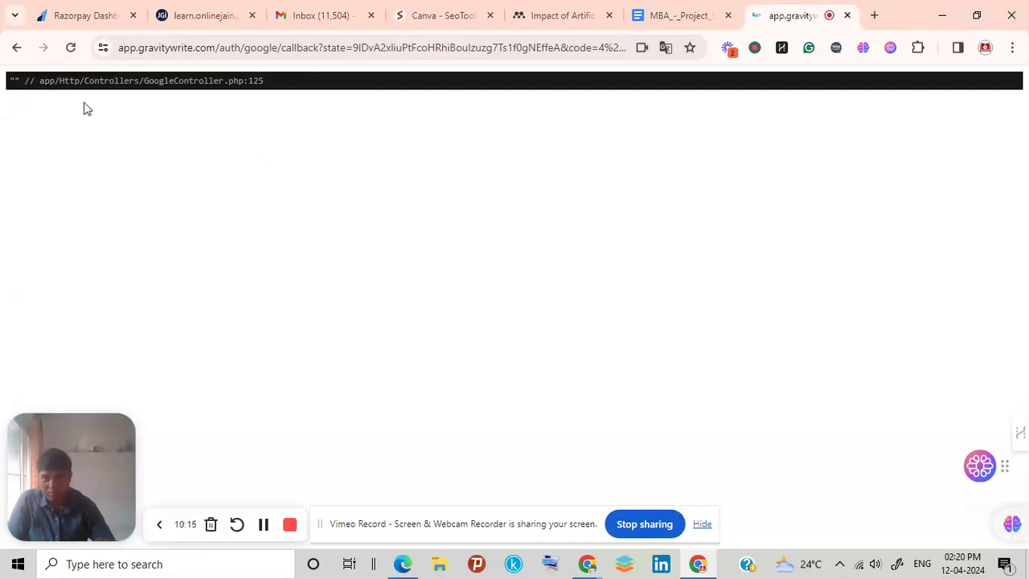
click(16, 49)
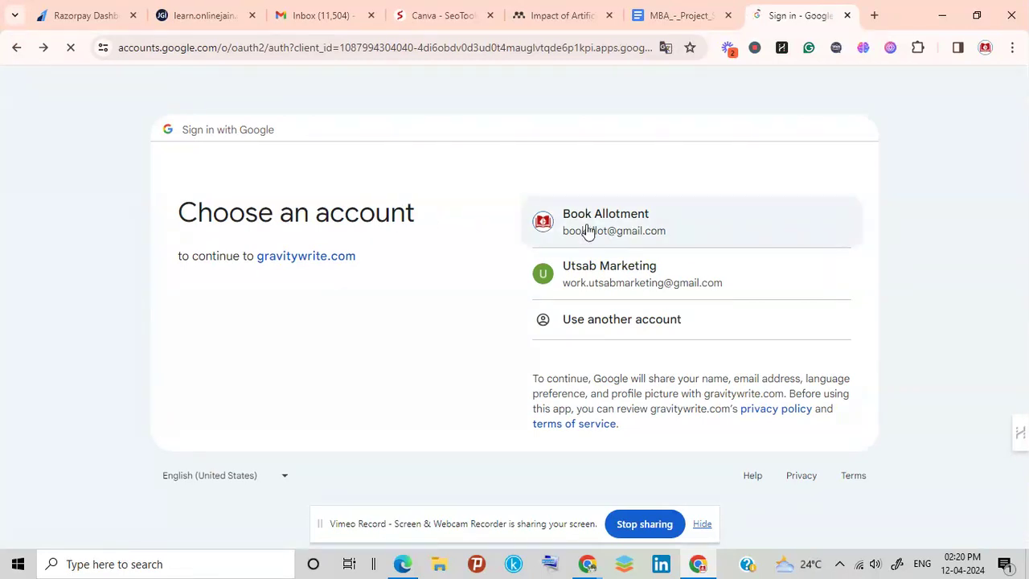
click(581, 229)
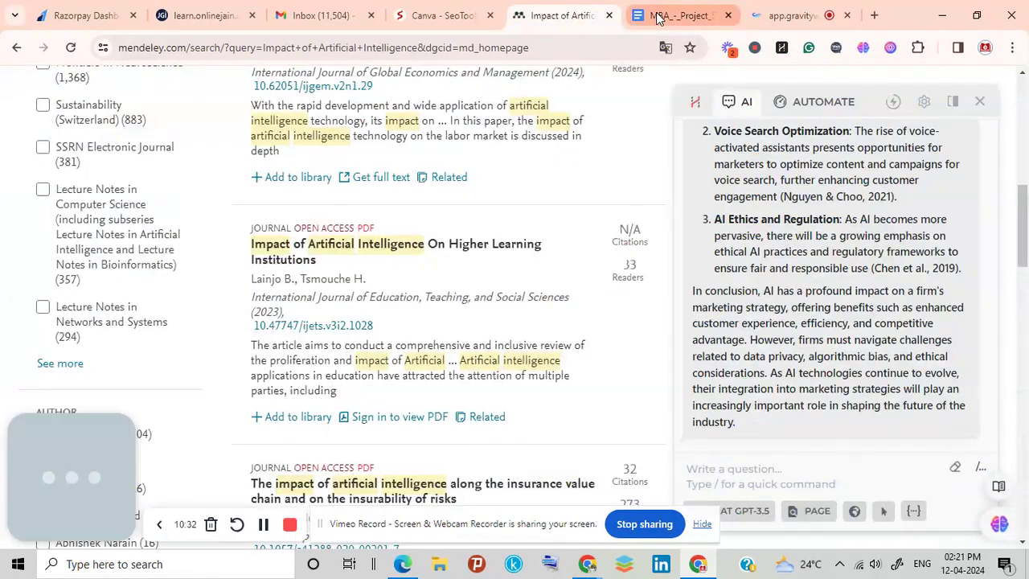
Glance at the MBA project synopsis, look through Mendeley's results on the impact of artificial intelligence, and clear the search term
click(656, 16)
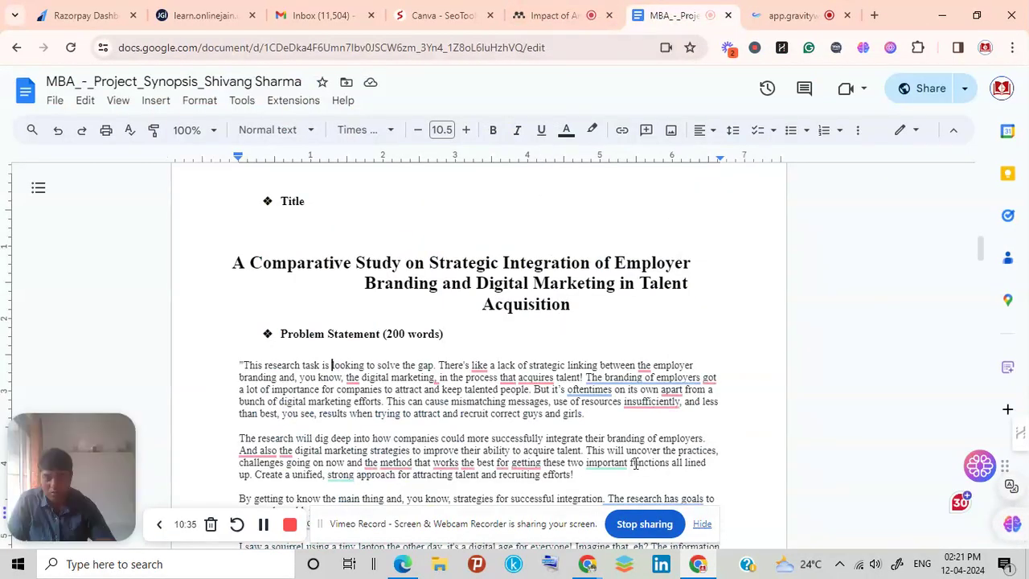
click(535, 15)
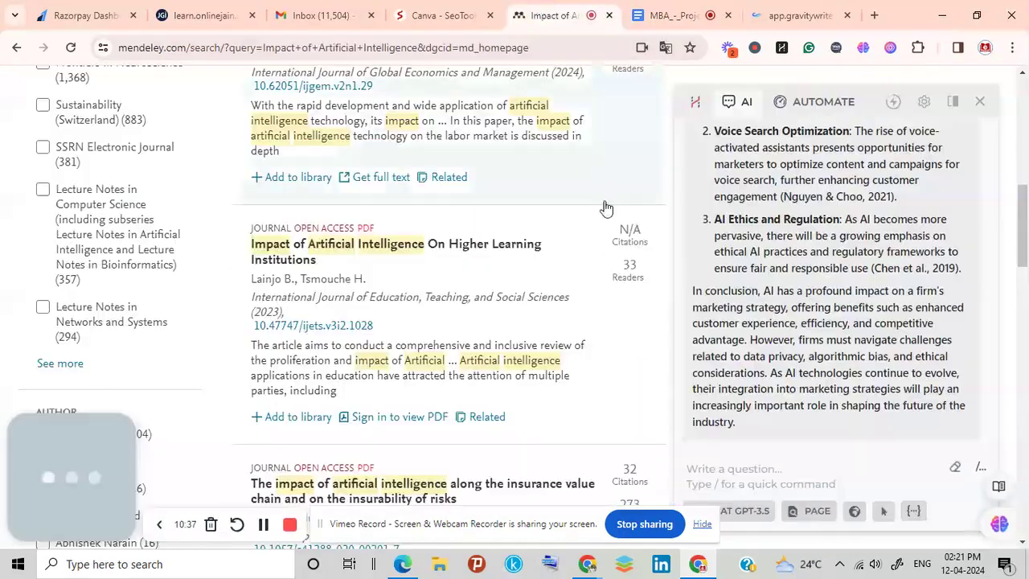
scroll(522, 354, down, 5)
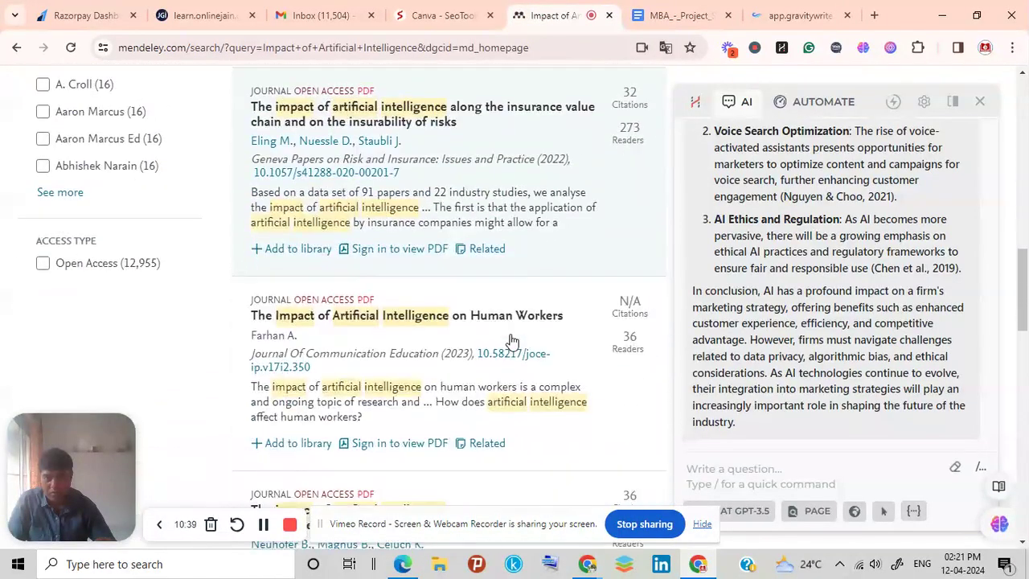
scroll(512, 341, down, 10)
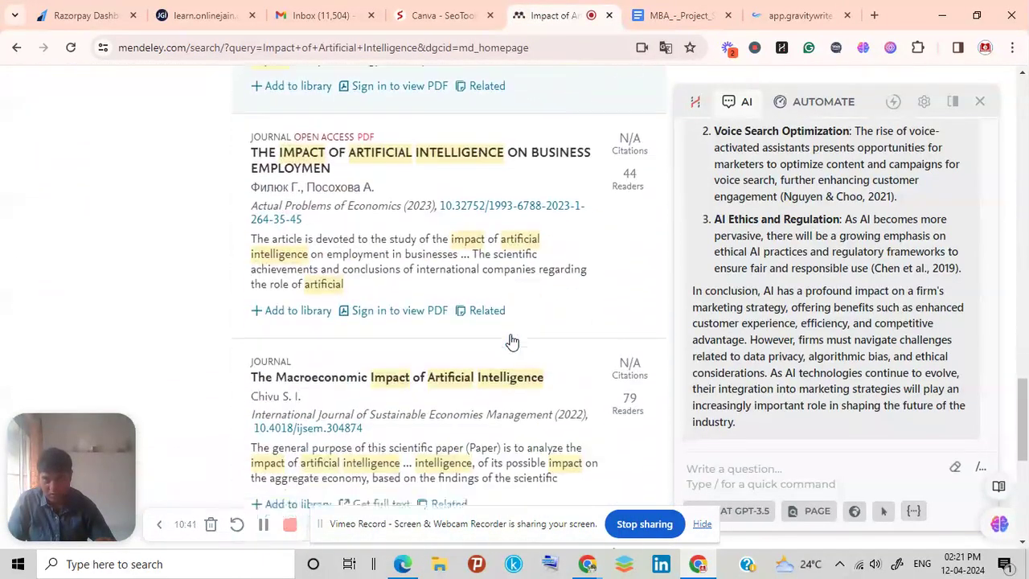
scroll(511, 342, down, 3)
scroll(511, 342, up, 6)
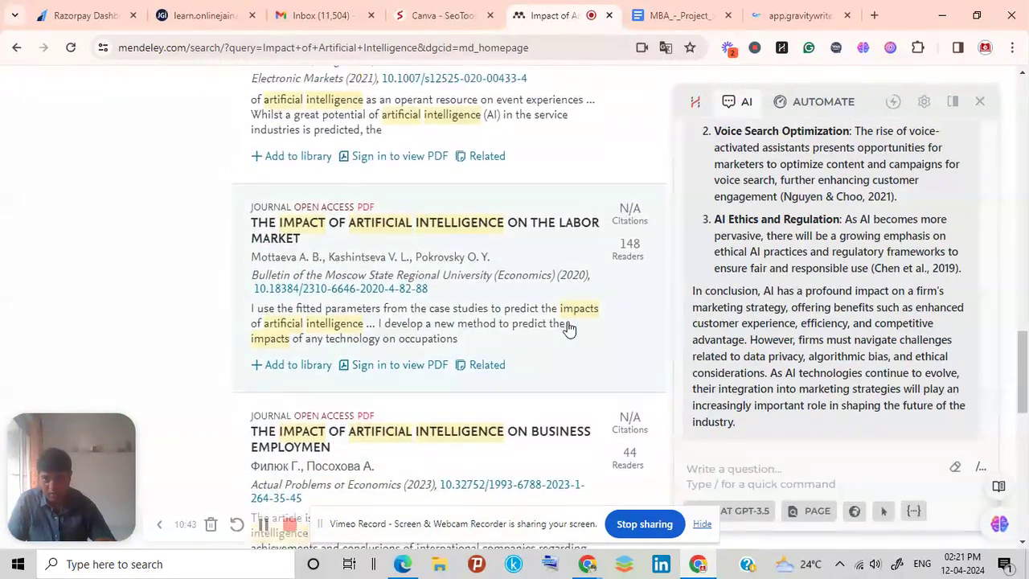
scroll(568, 328, up, 15)
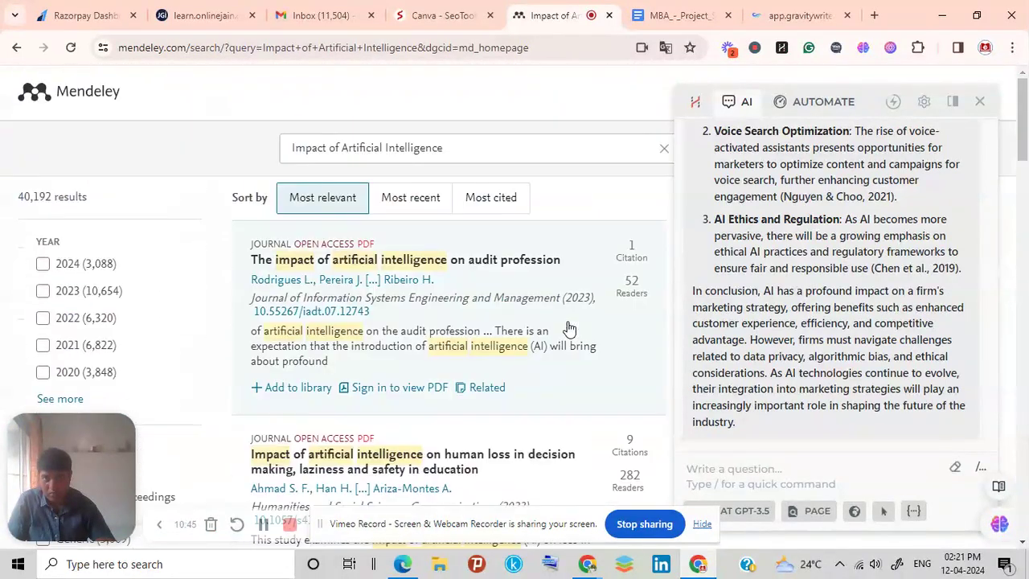
click(664, 150)
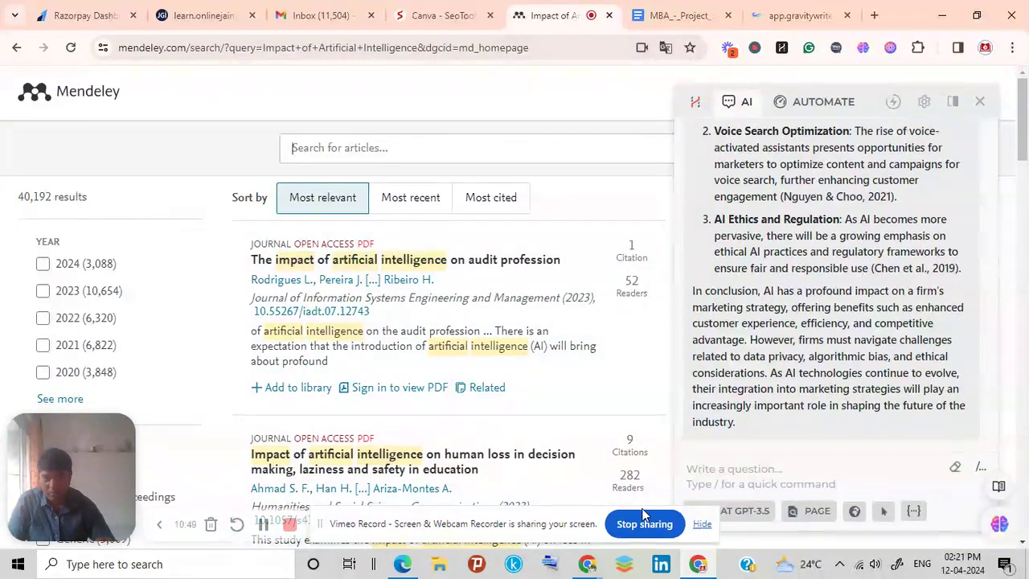